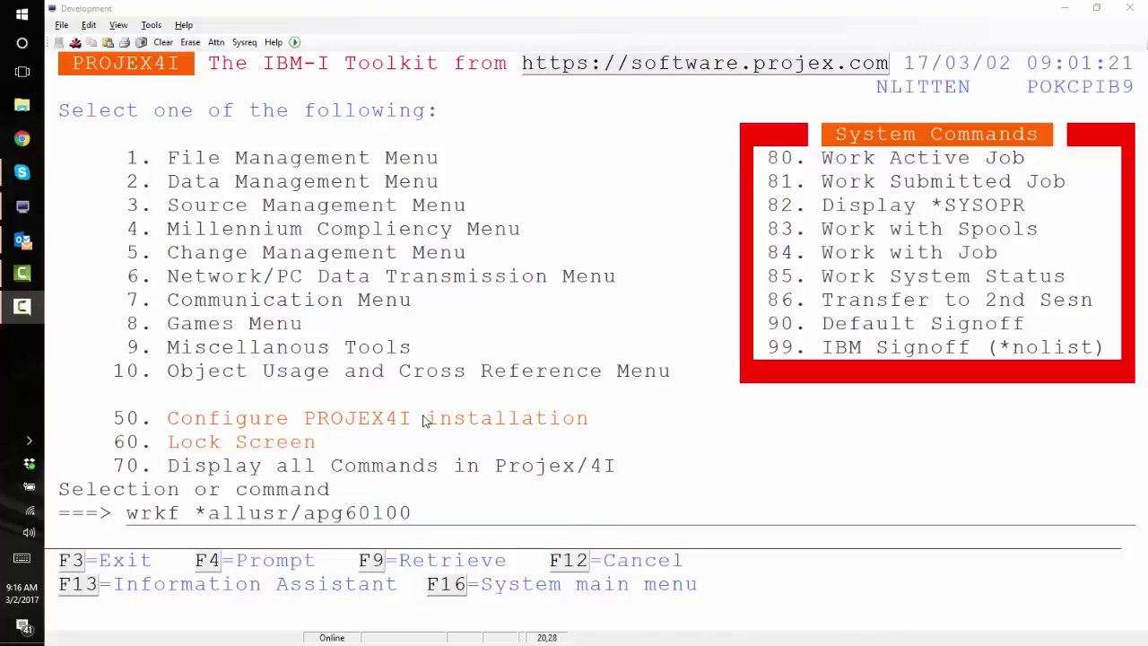
Run the WRKF command to list the APG60L00 file across all user libraries.
left_click(311, 522)
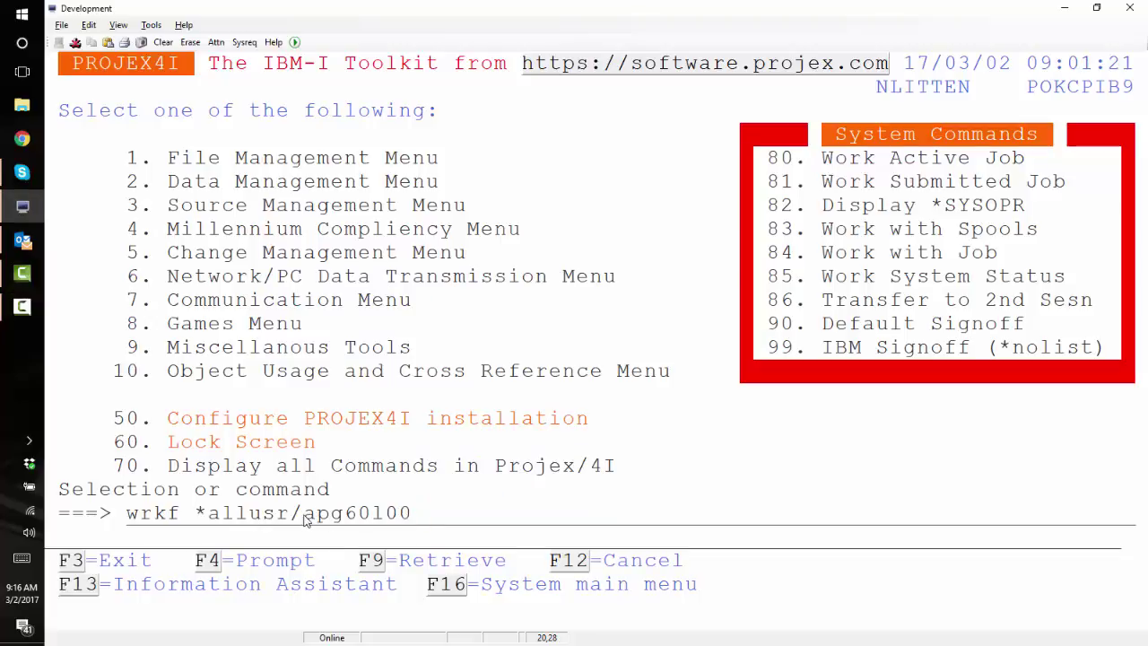
left_click_drag(305, 521, 414, 529)
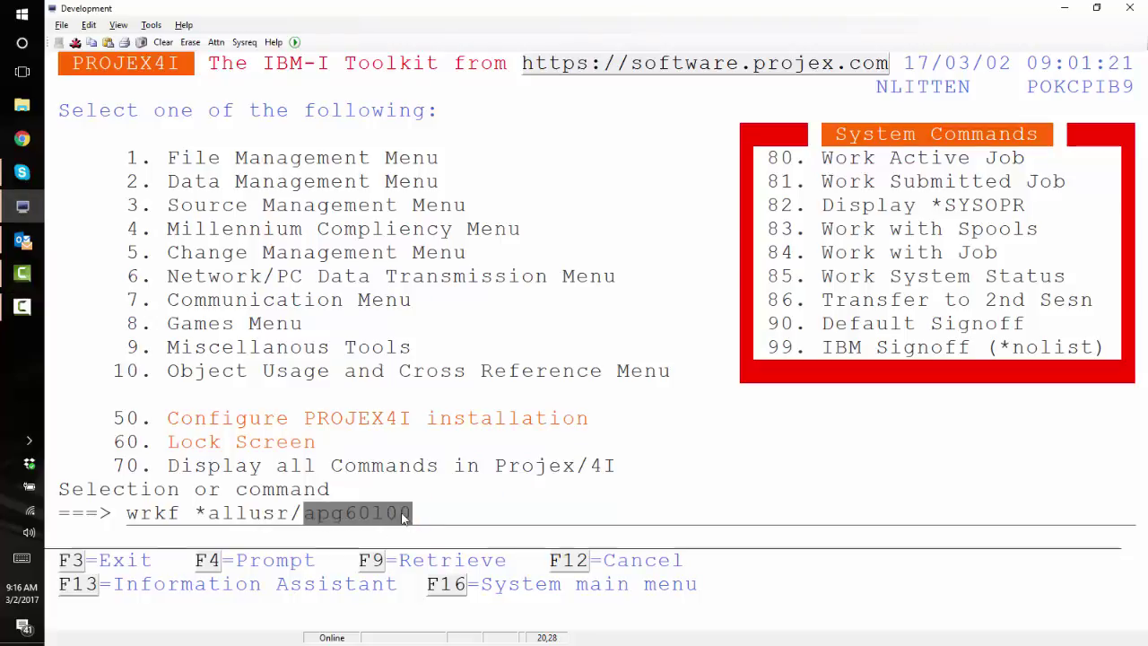
left_click(349, 486)
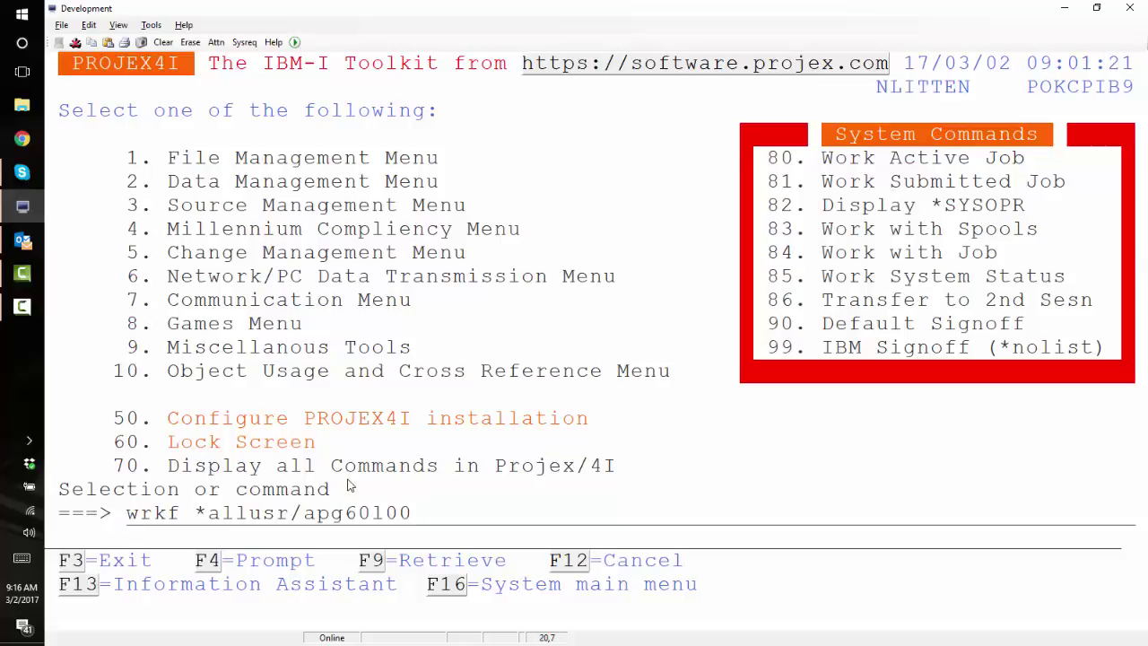
key("Return")
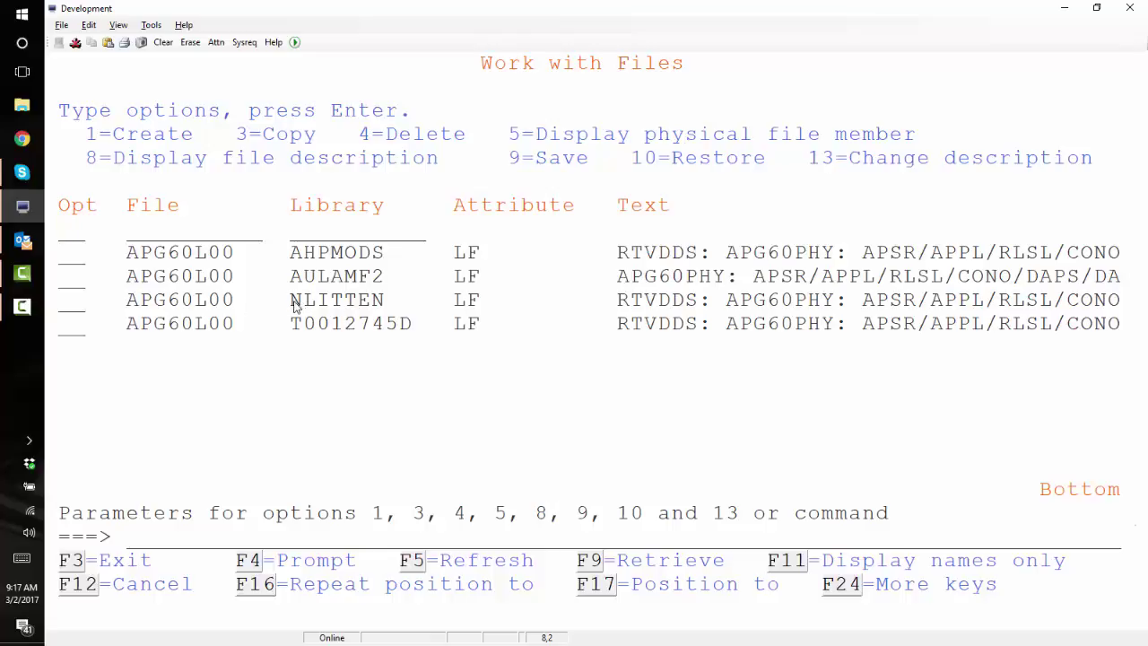
Examine the library, attribute and text of each APG60L00 logical file entry, then leave the file list.
left_click_drag(292, 301, 346, 301)
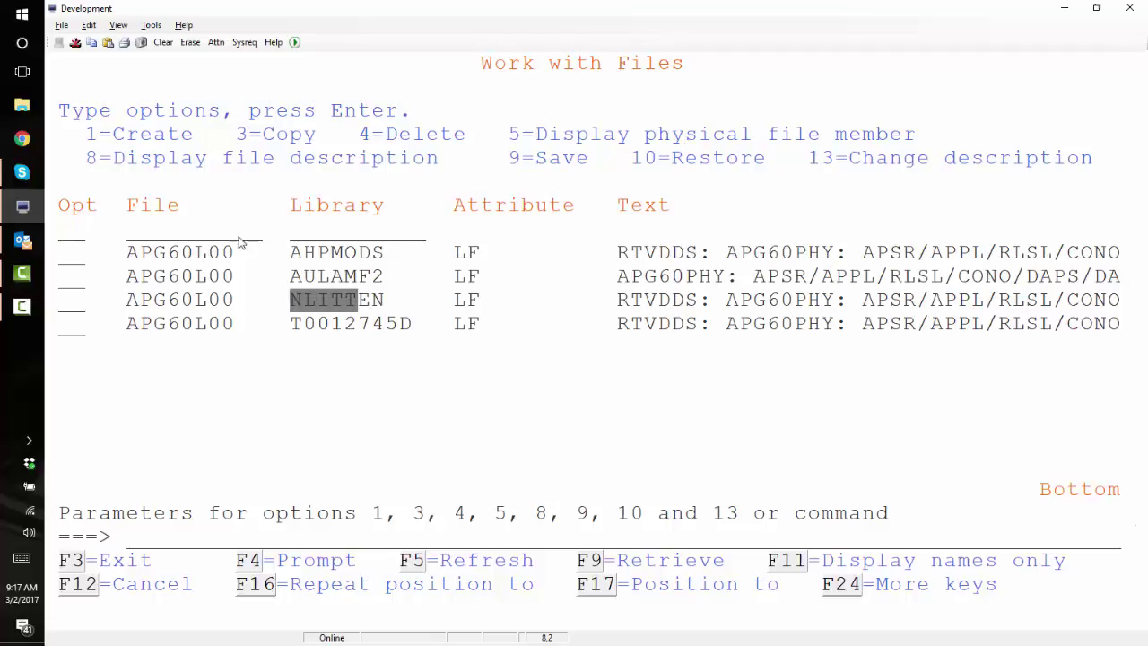
left_click(130, 253)
left_click_drag(130, 254, 388, 285)
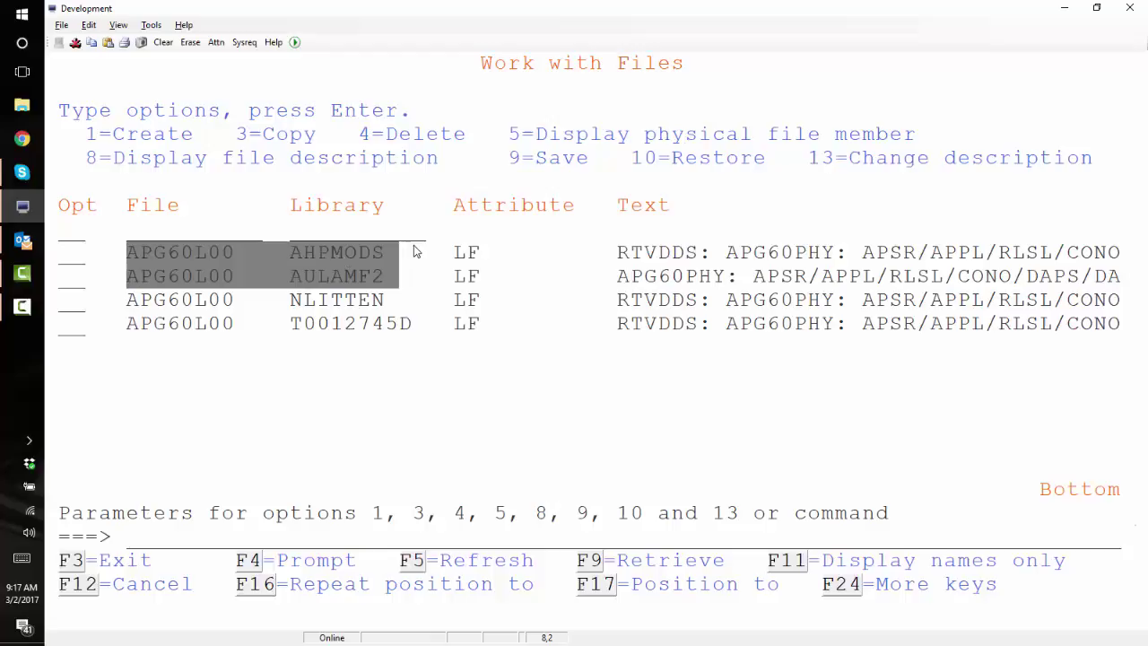
left_click_drag(592, 244, 943, 254)
left_click_drag(603, 268, 984, 285)
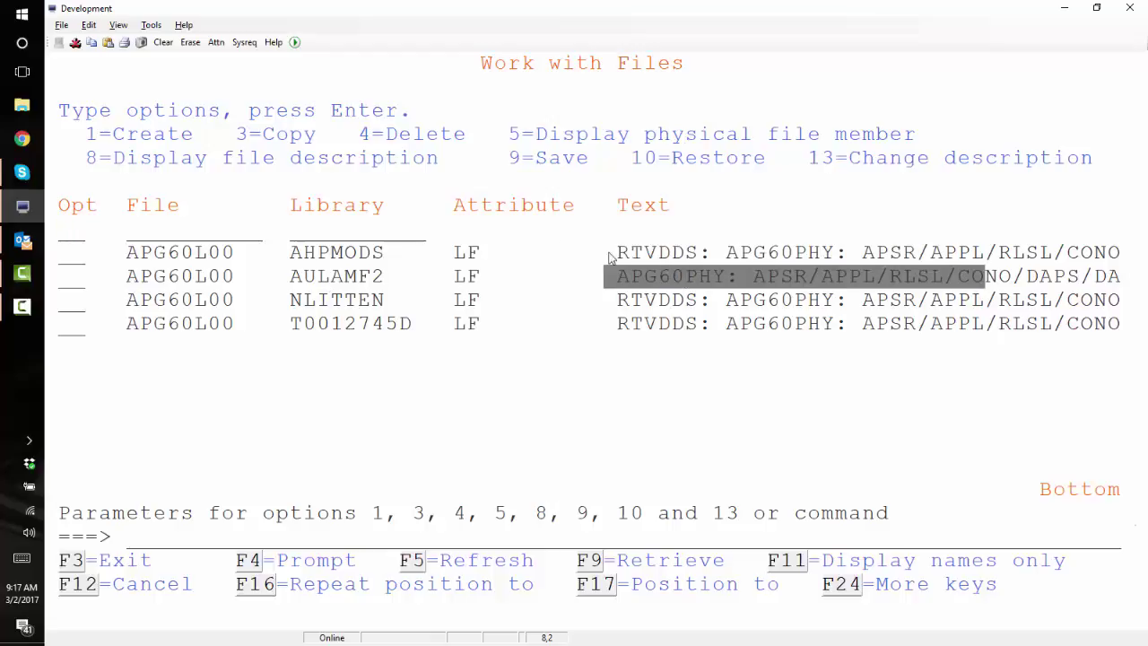
left_click_drag(122, 250, 529, 258)
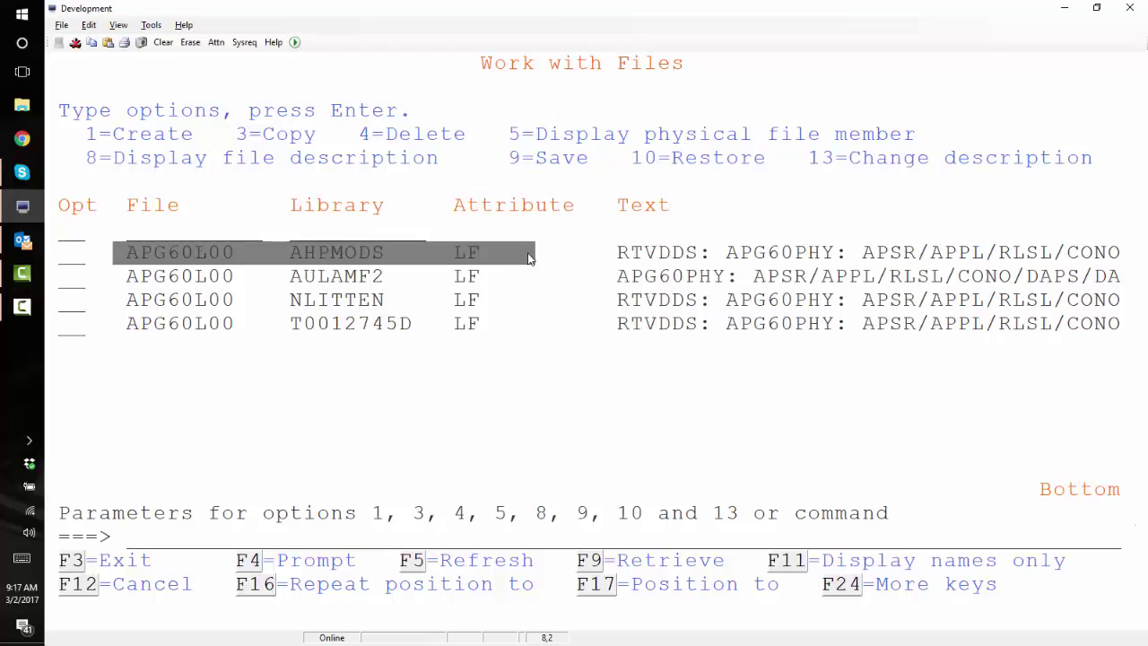
left_click(499, 309)
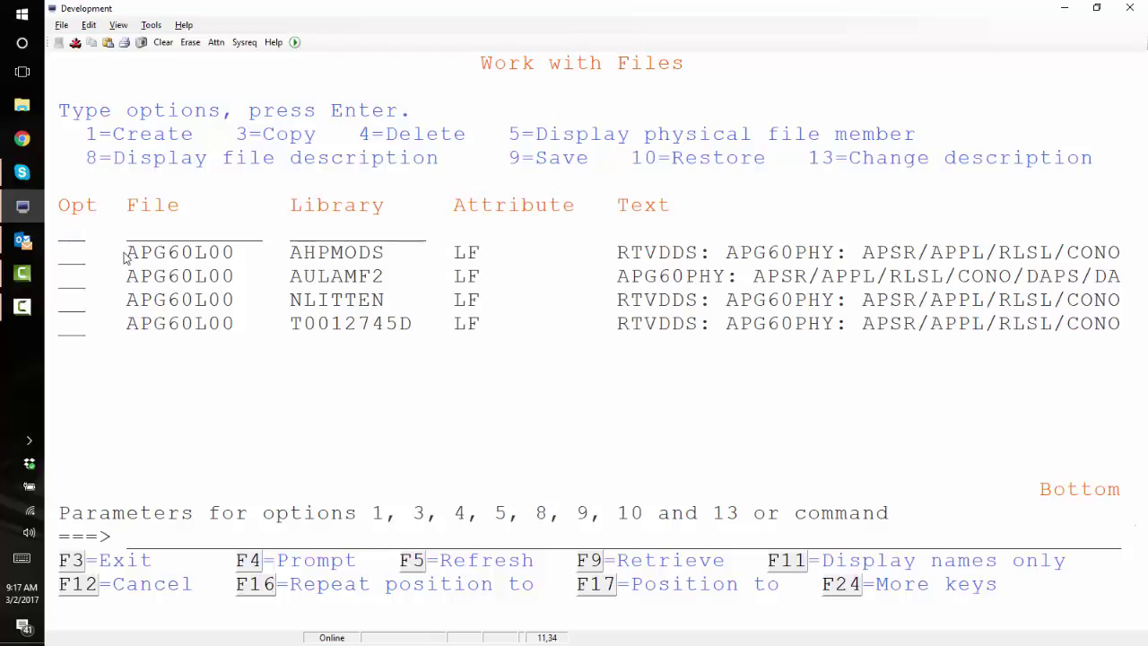
left_click_drag(126, 254, 379, 259)
left_click(232, 259)
key("Return")
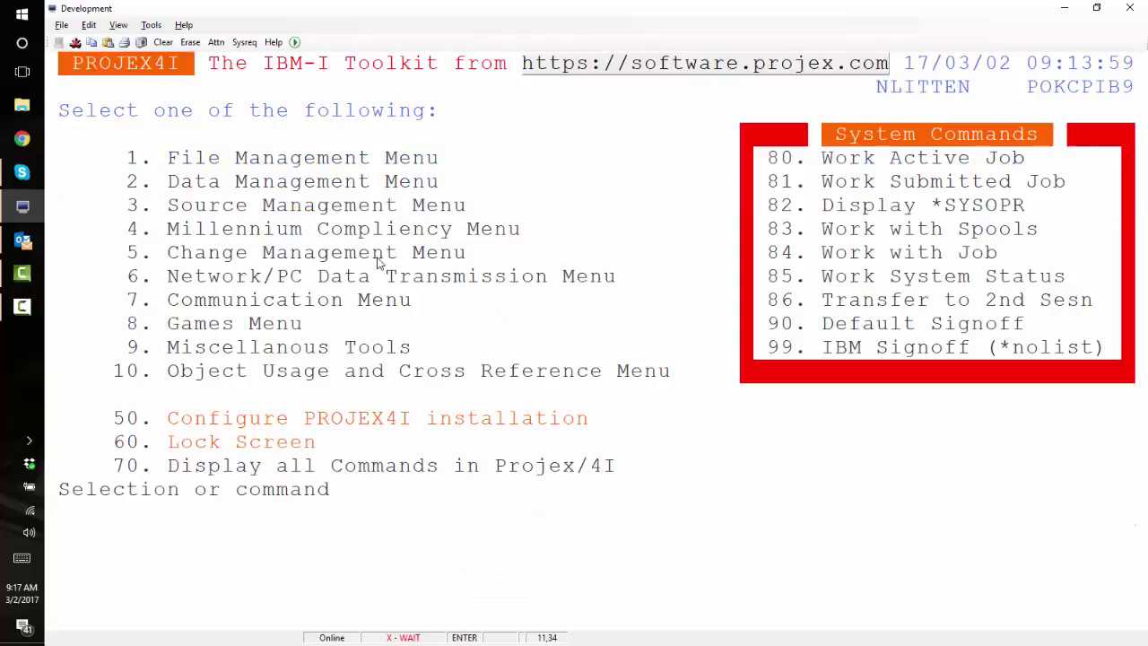
Start the turnover command and open the Programmer Worklist Manager with option 12.
type("turno")
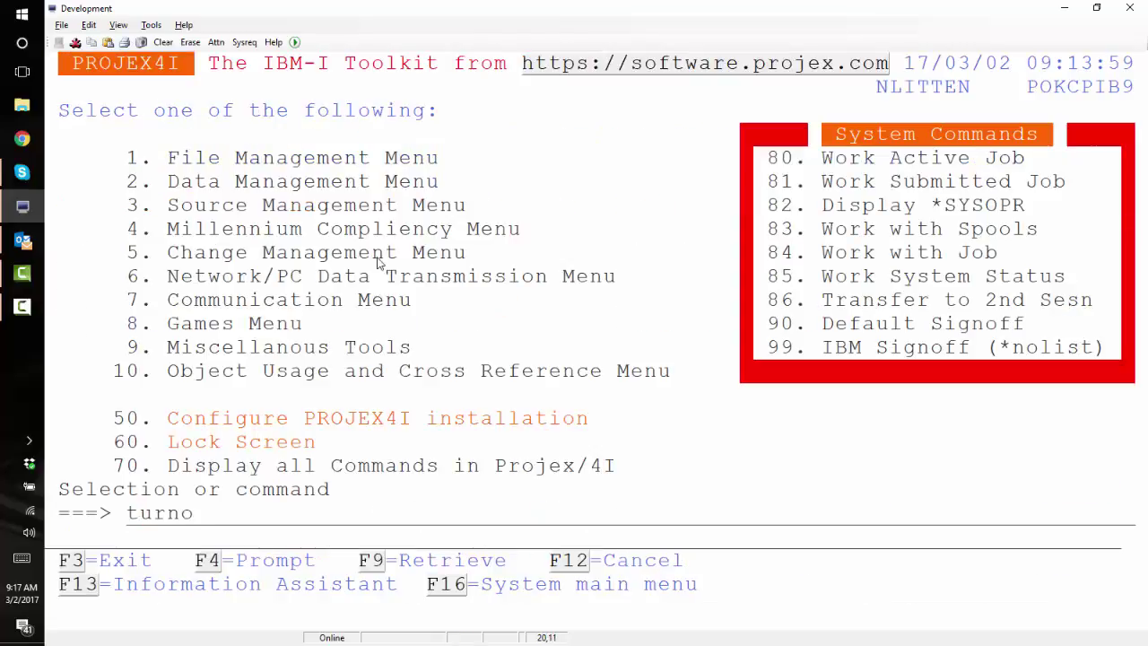
type("ver")
key("Return")
type("12")
key("Return")
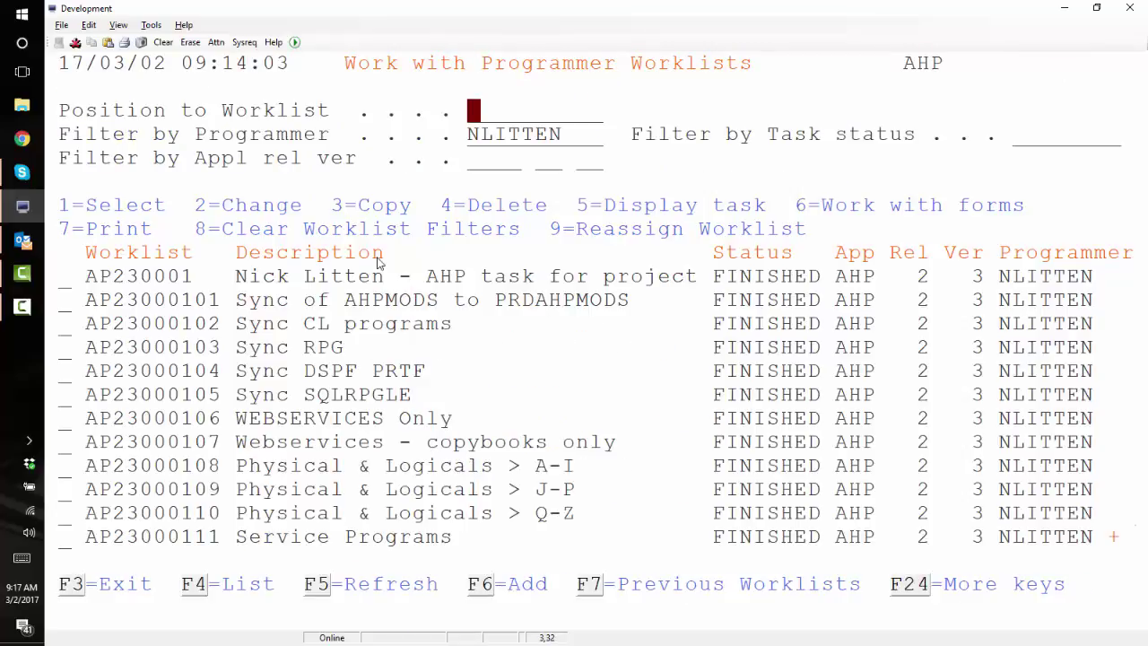
Find worklist NL010001 (Webservices for SYS21/ACSIS) in the programmer worklists and open it with option 1.
key("Page_Down")
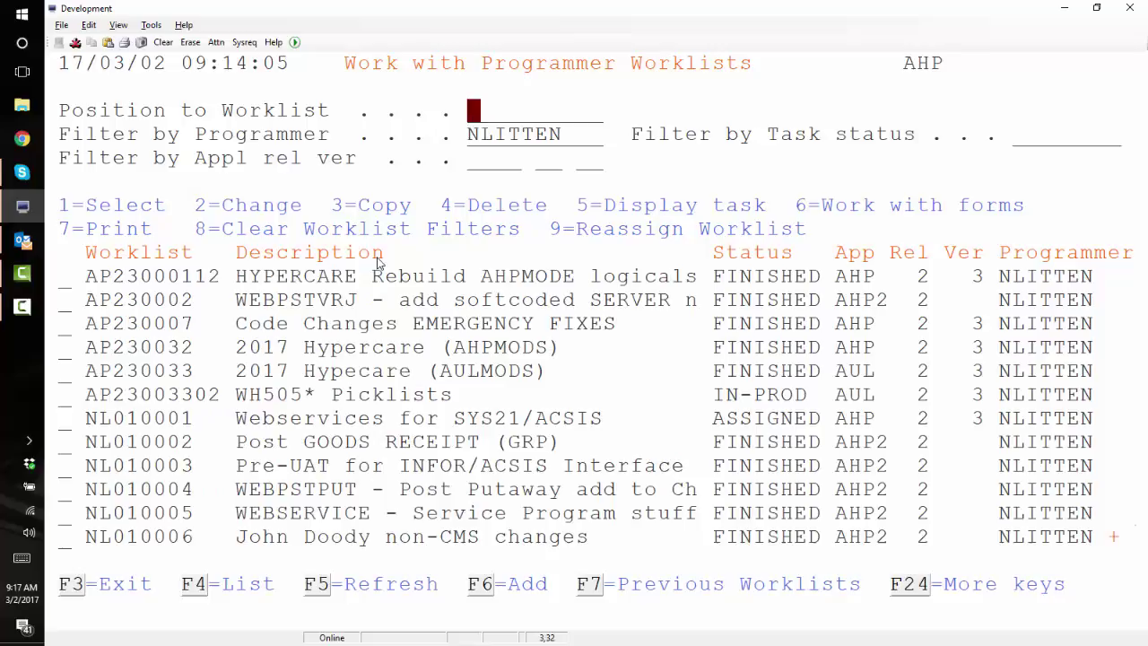
key("Return")
key("Return")
key("Return")
key("Return")
key("Return")
key("Return")
key("Return")
key("Return")
key("Return")
type("1")
key("Return")
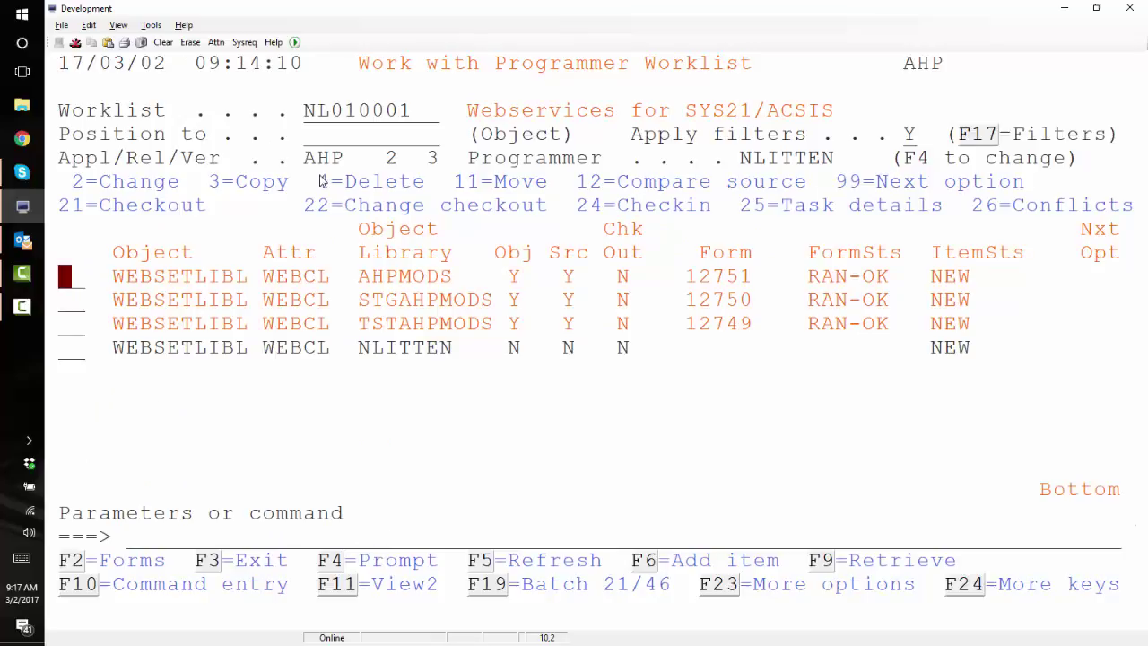
Add object APG60L00 with attribute LF and checkout item *YES to the worklist, and refresh the list.
left_click_drag(308, 169, 439, 160)
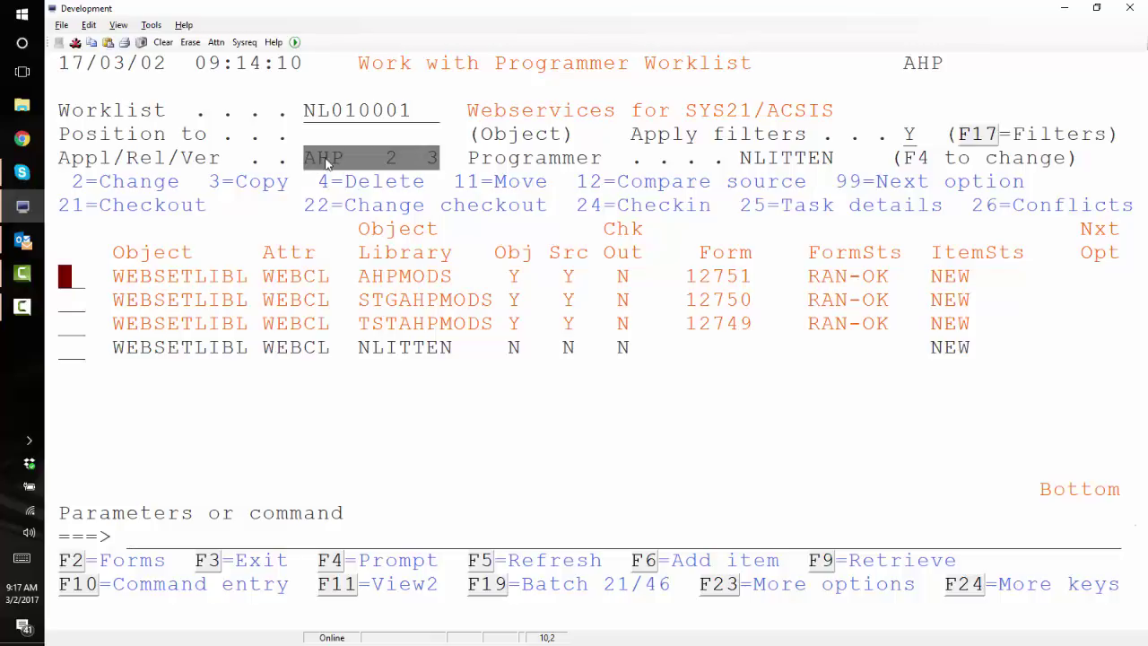
left_click(392, 421)
key("Tab")
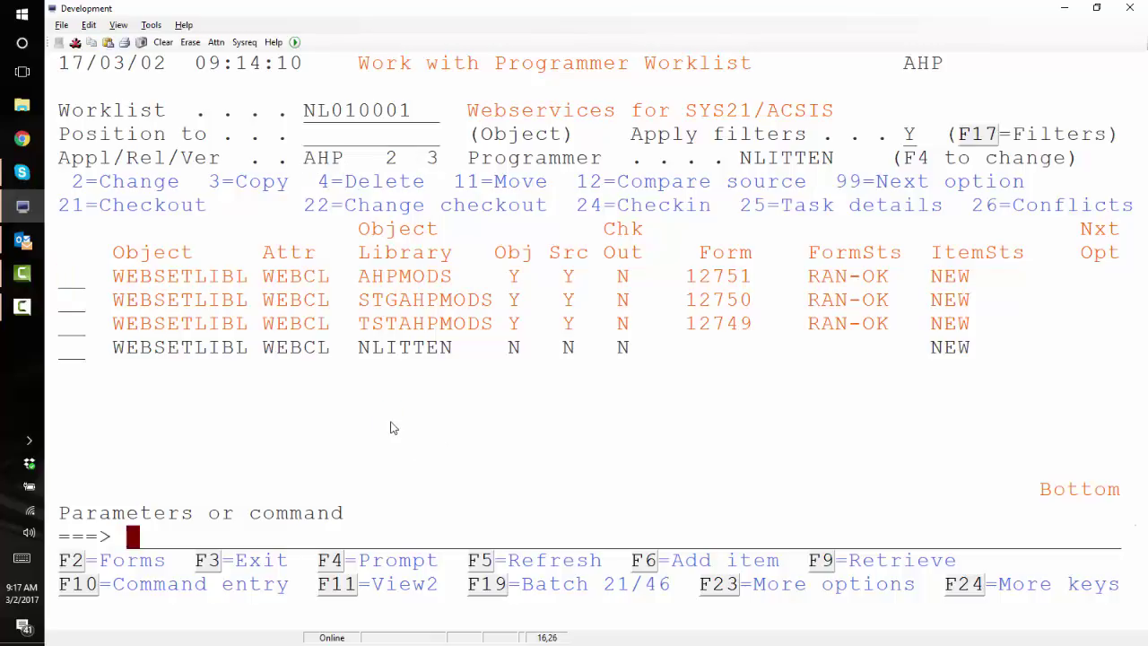
key("F6")
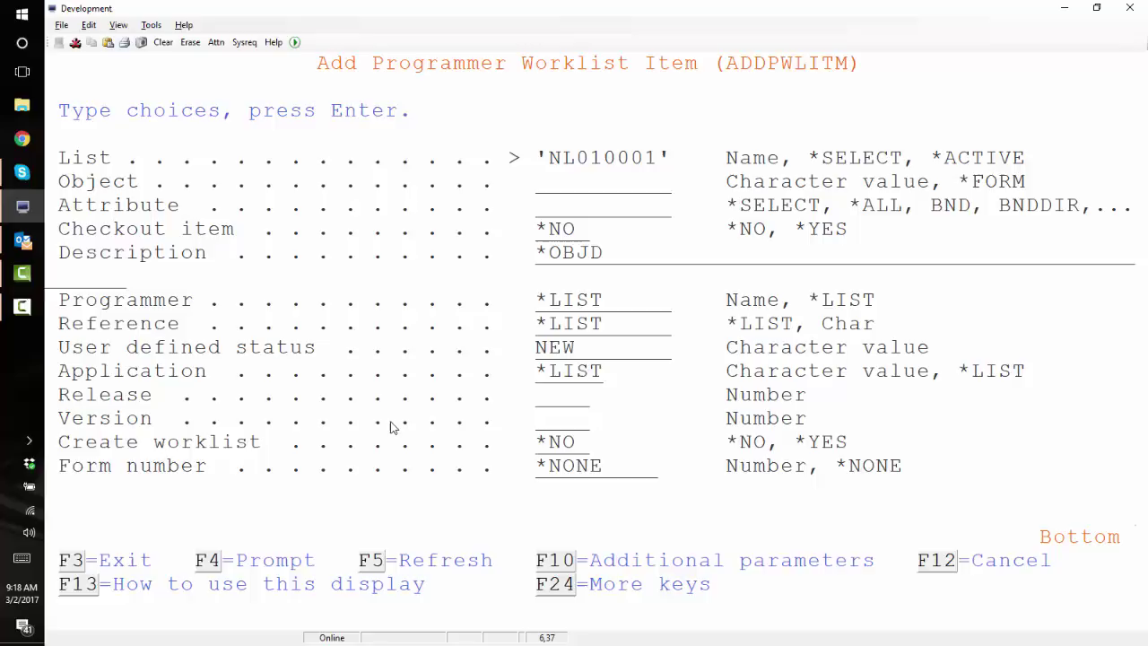
type("APG60L00")
key("Tab")
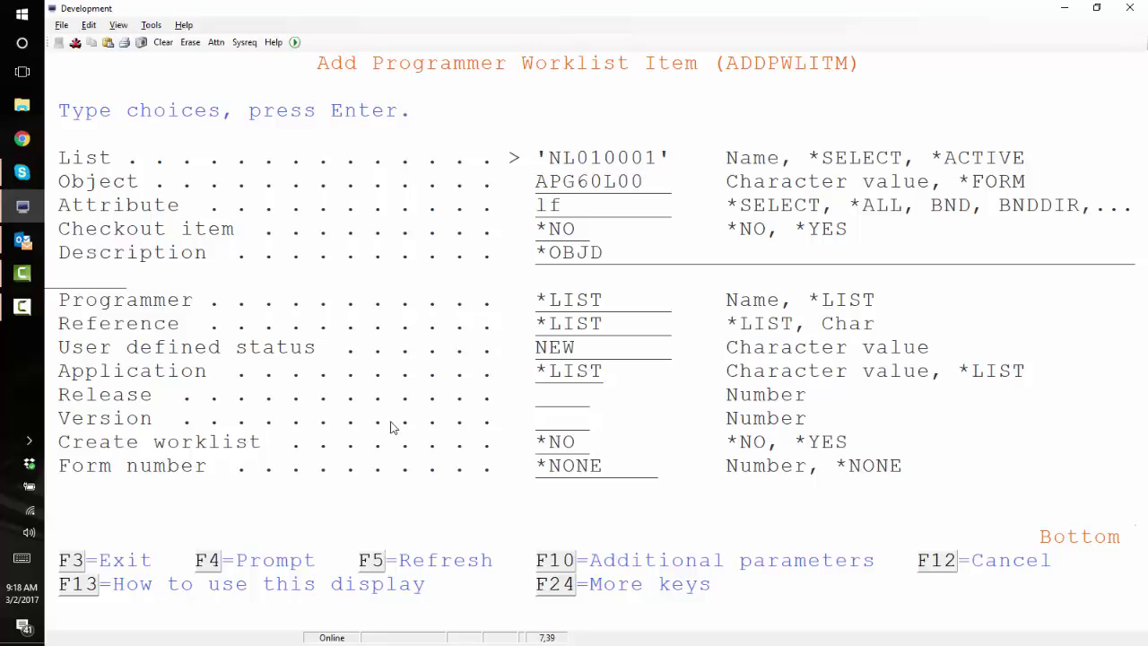
key("Tab")
type("*yes")
key("Tab")
key("Return")
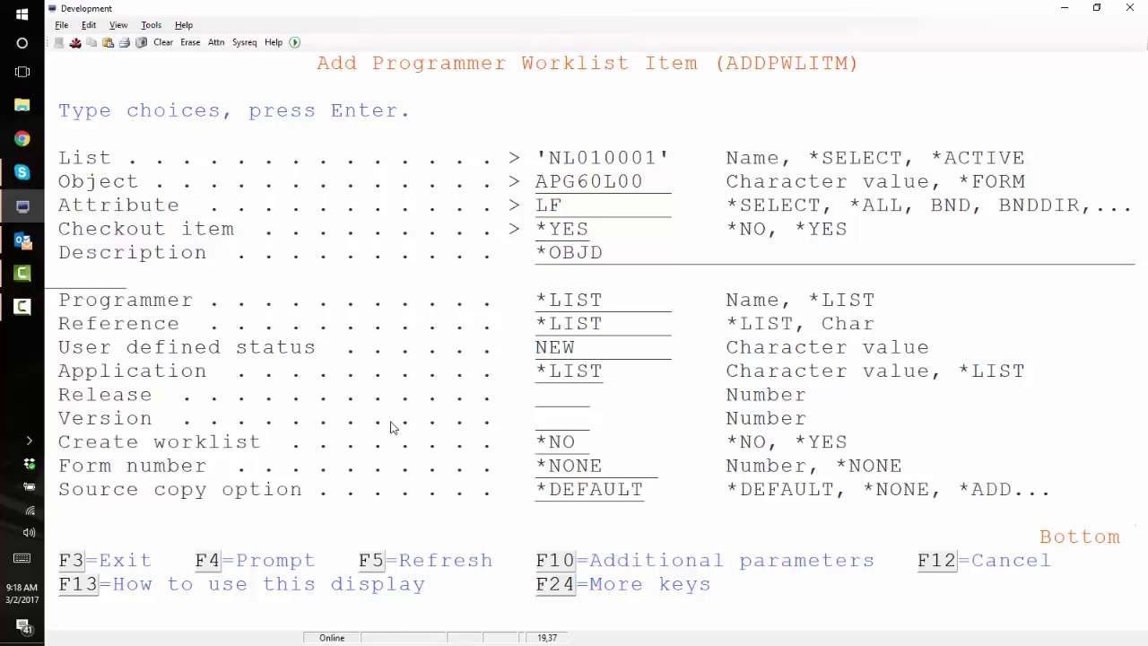
key("Return")
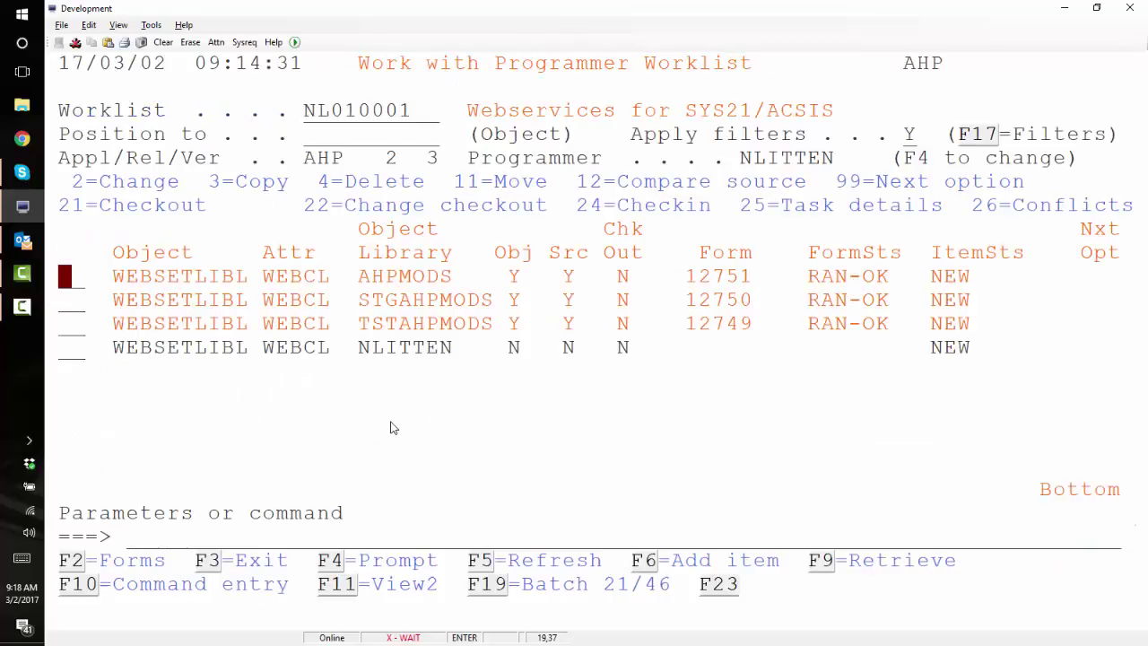
key("F5")
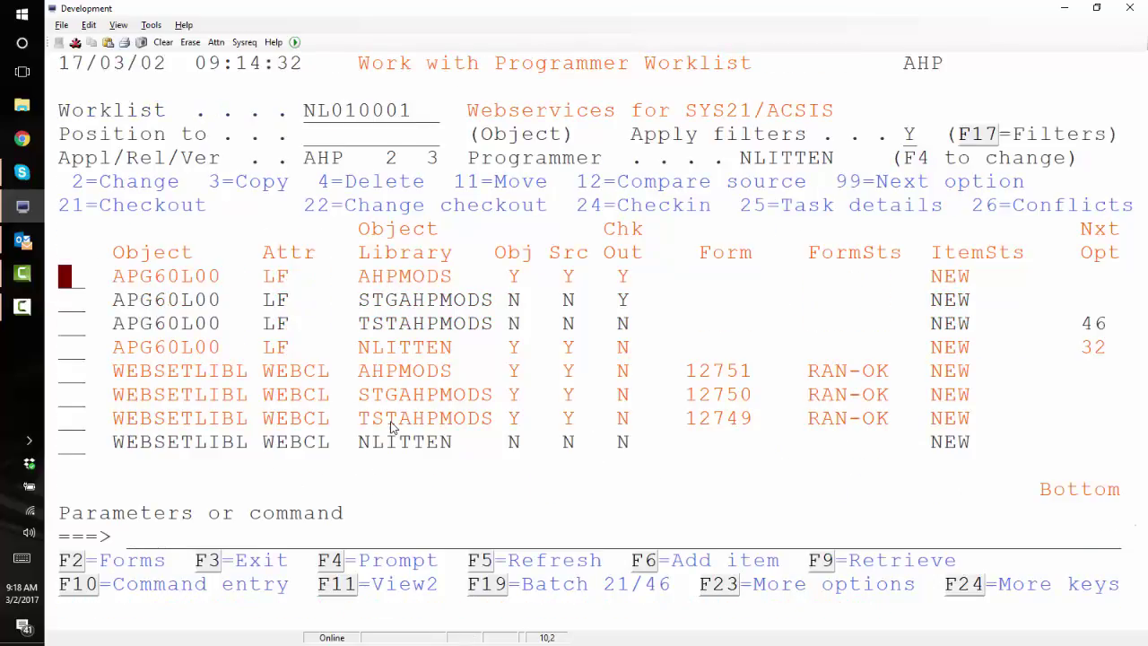
Run option 46 on the APG60L00 entry in the developer's personal library to create a promotion form.
left_click_drag(115, 271, 679, 352)
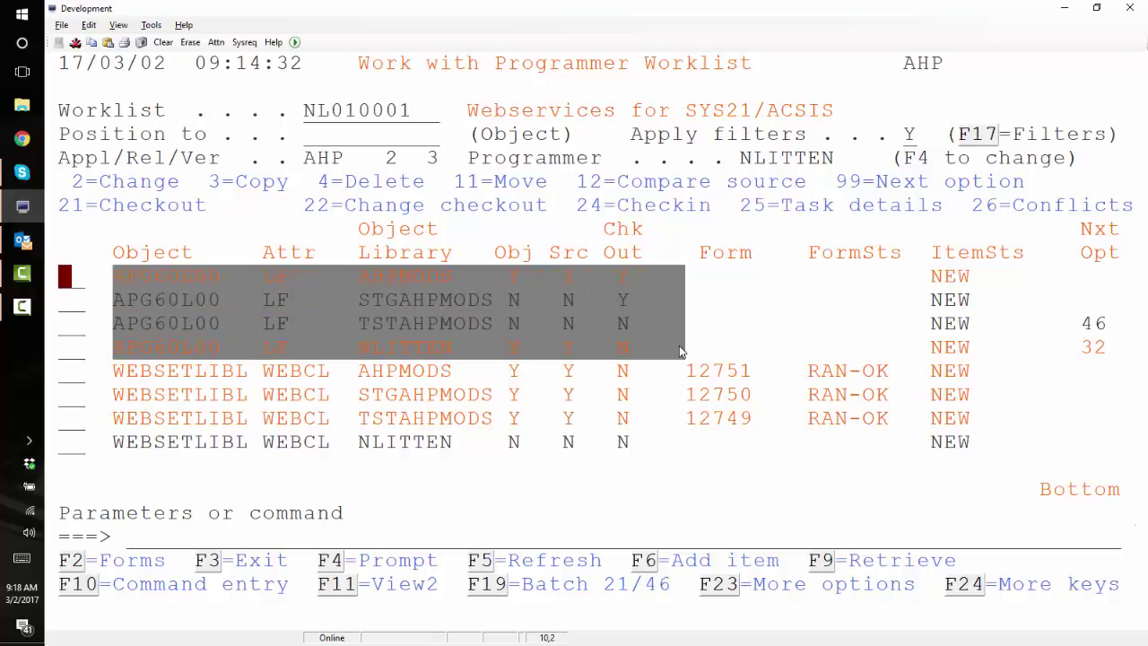
left_click(666, 324)
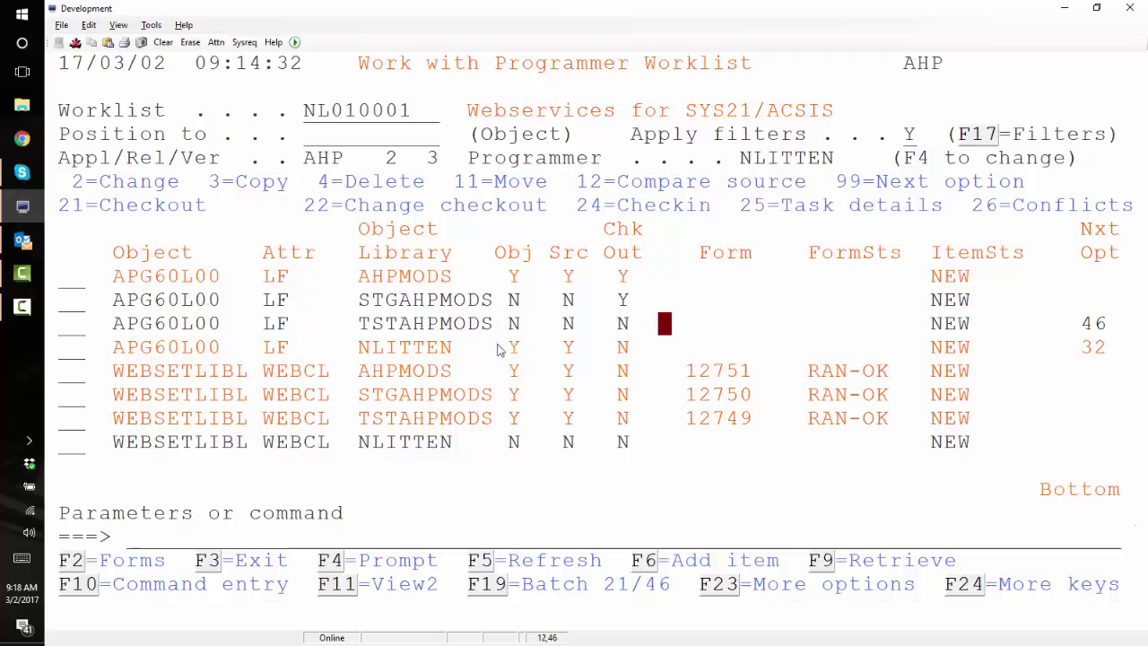
left_click_drag(114, 355, 633, 346)
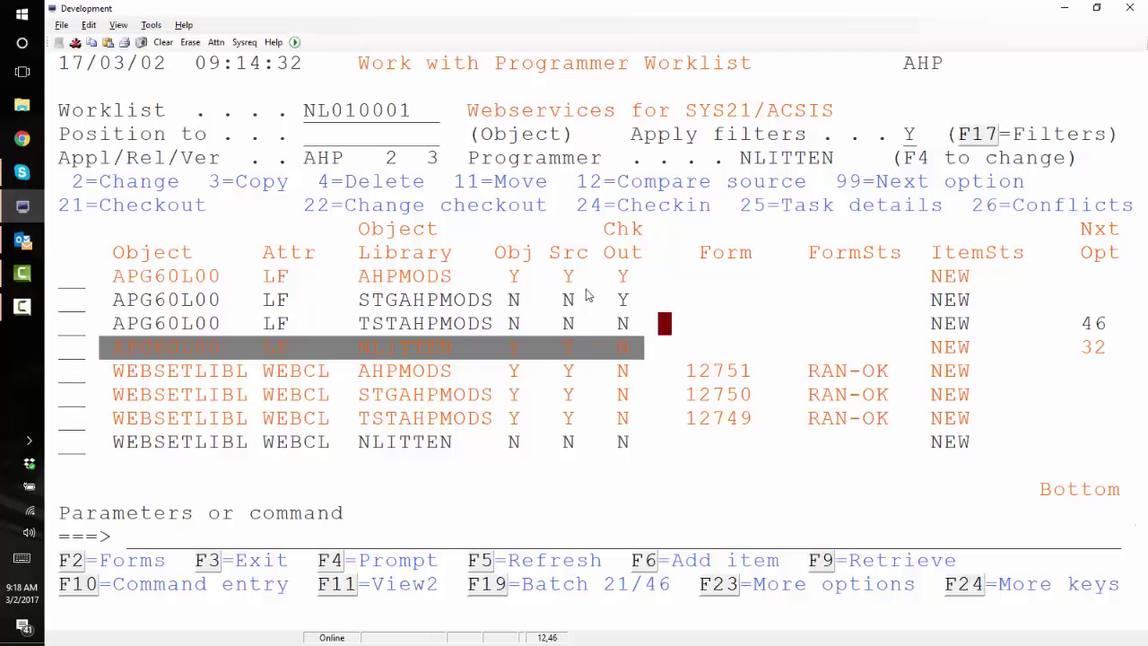
left_click(569, 347)
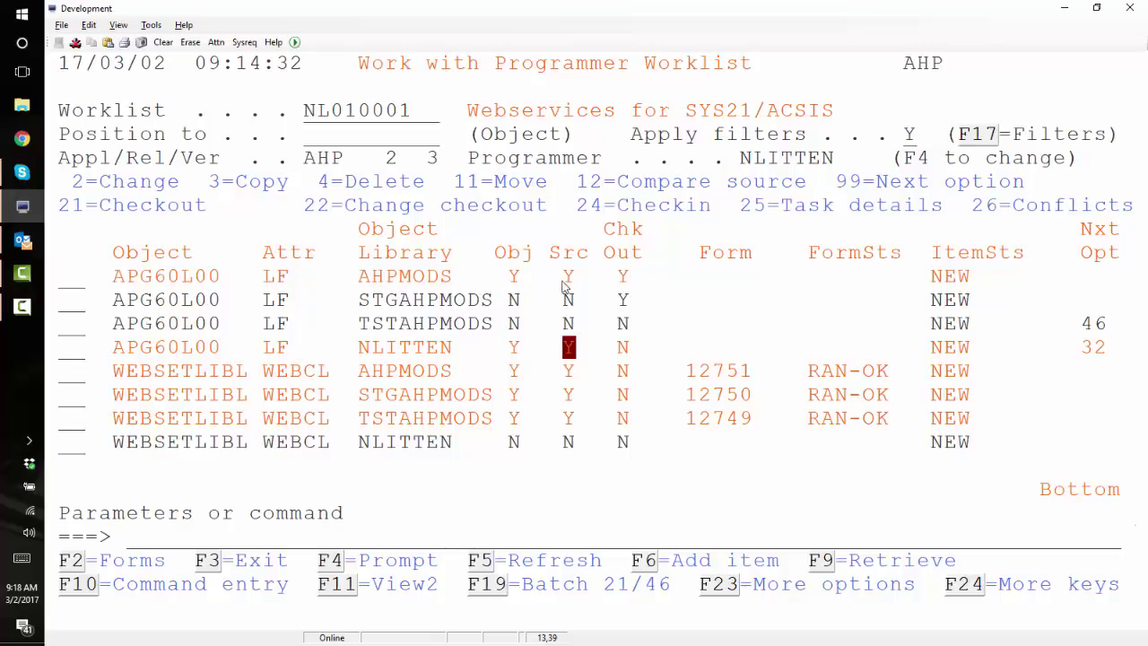
left_click(516, 330)
key("Tab")
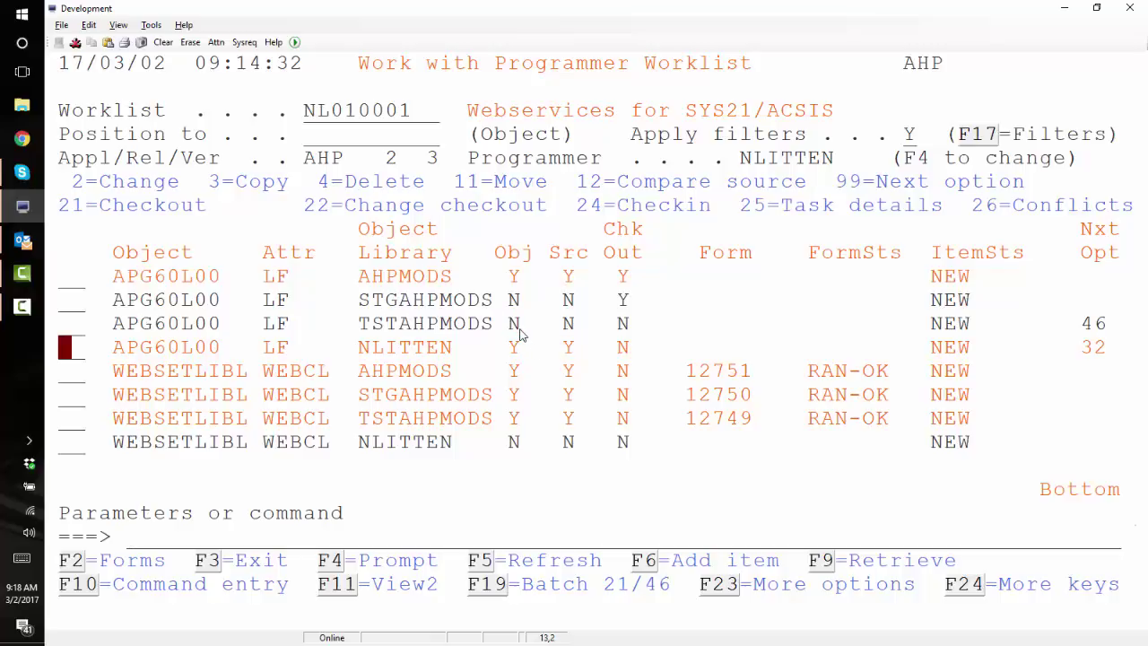
type("46")
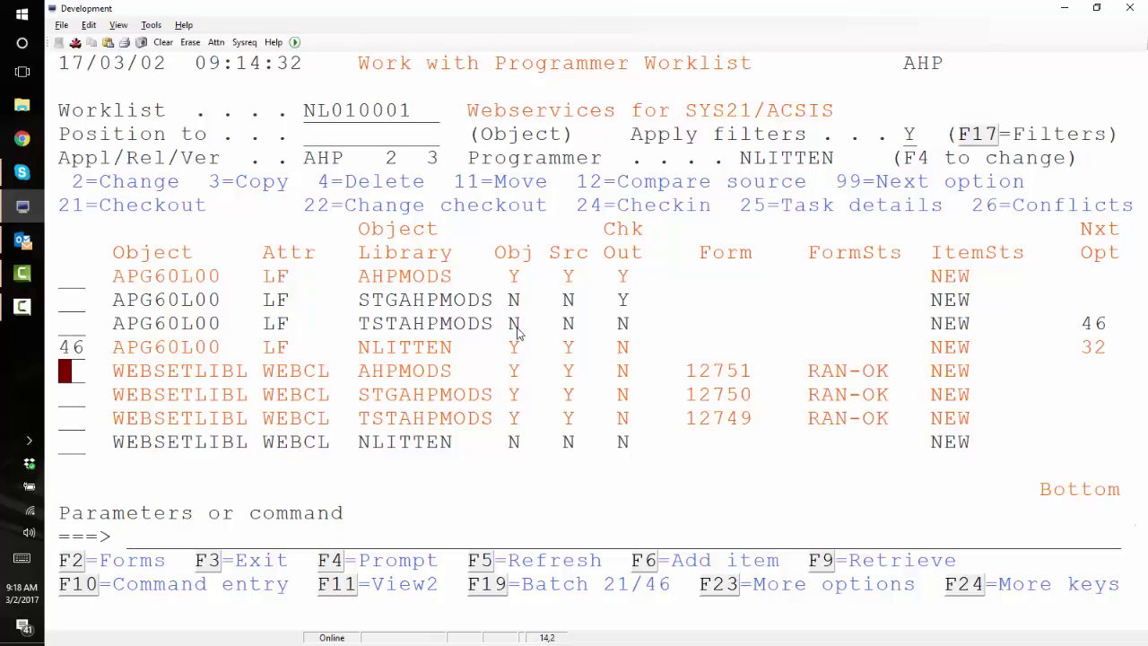
key("Return")
key("Return")
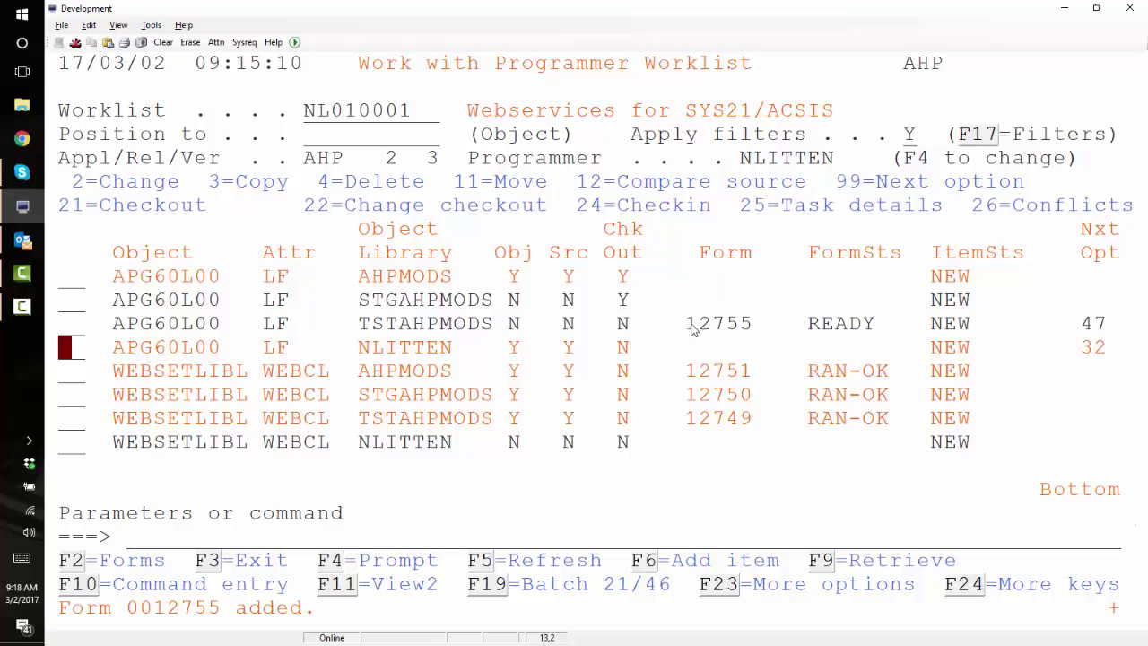
Exit the worklist to the TURNOVER main menu and open Work with Forms using option 6.
left_click_drag(688, 326, 748, 330)
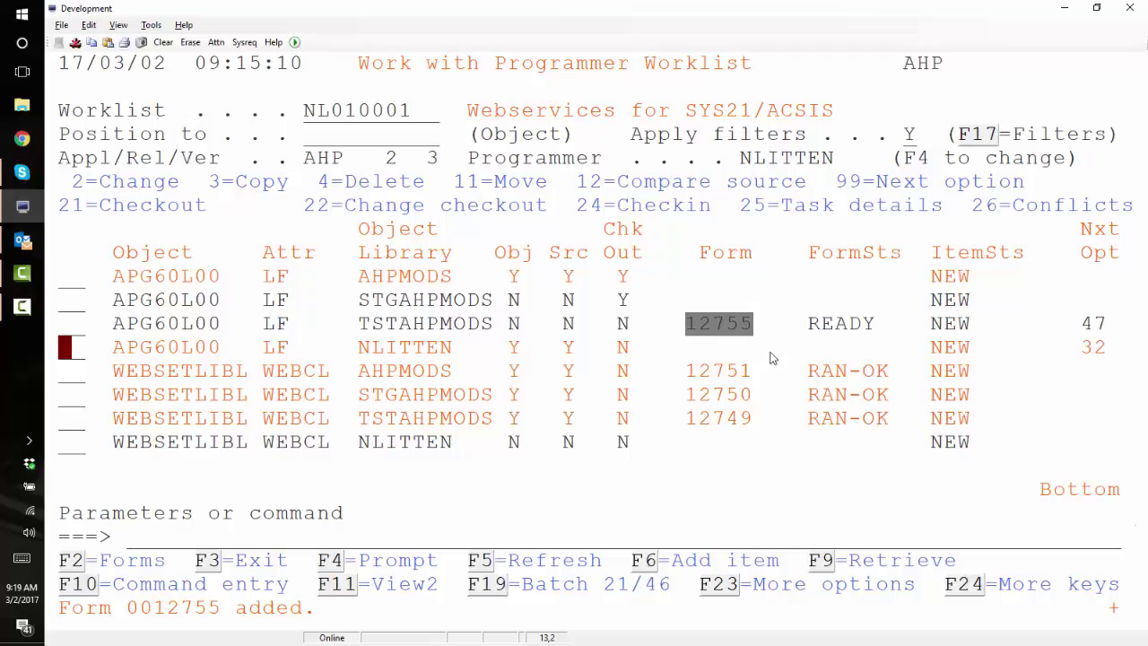
left_click(770, 356)
key("F3")
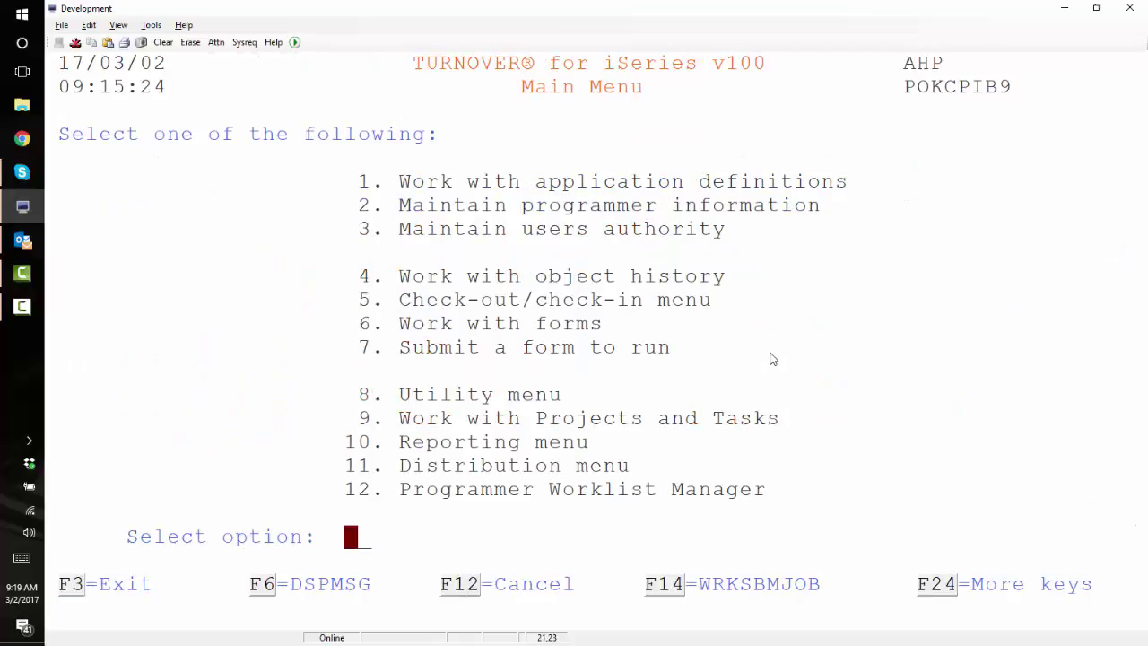
type("6")
key("Return")
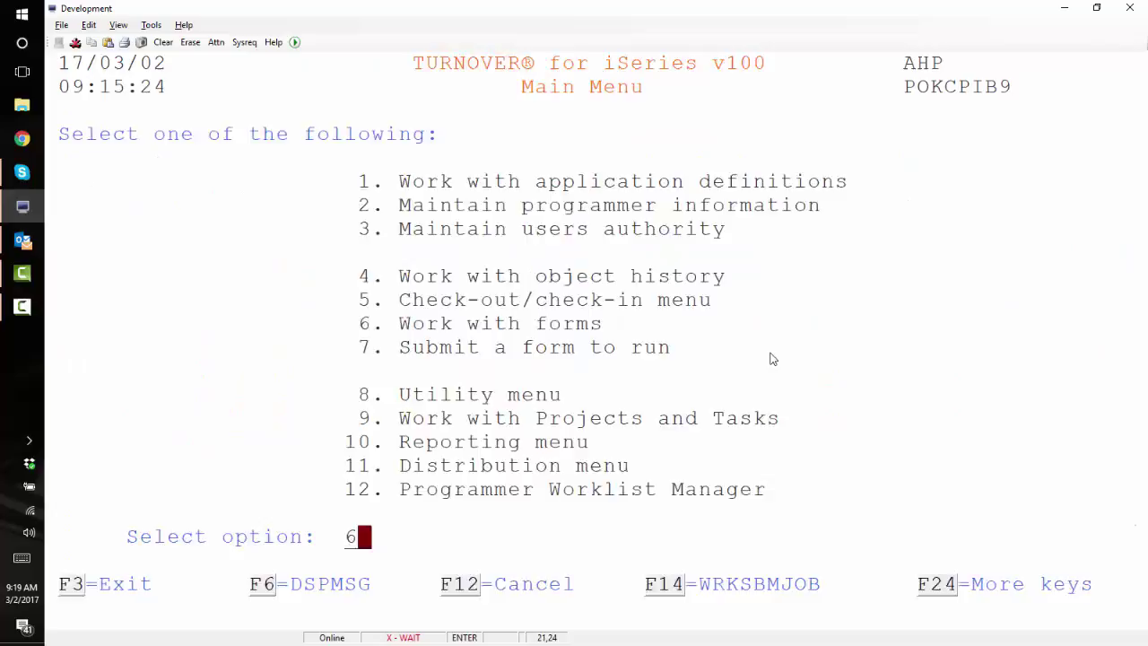
key("Down")
key("Down")
key("Down")
key("Tab")
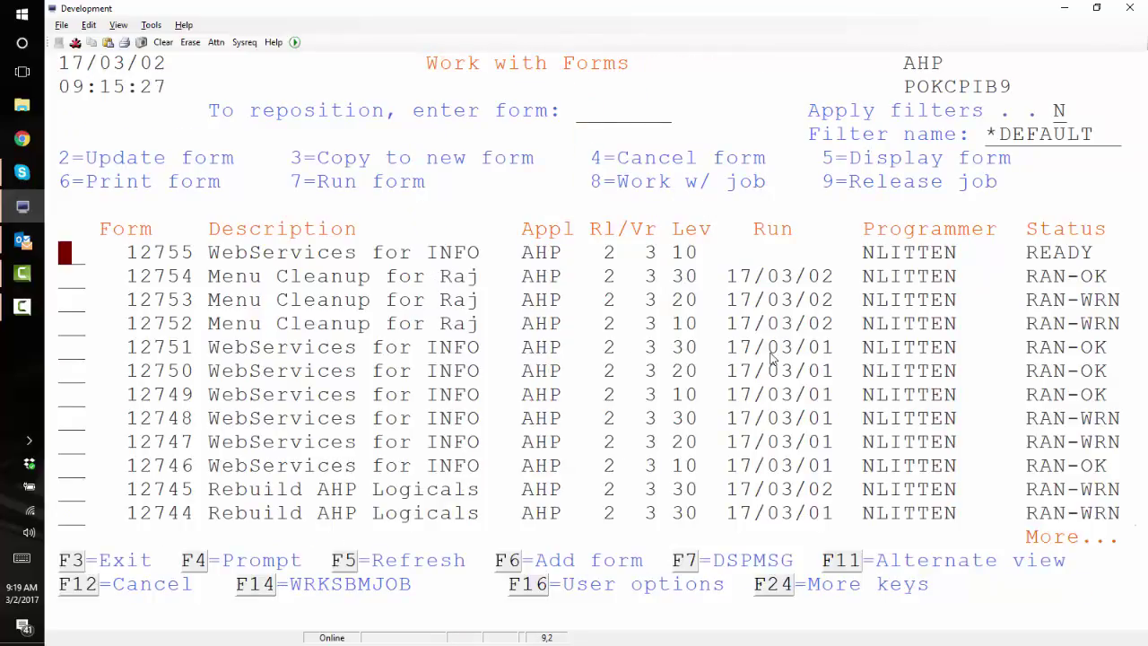
Open form 12755 for update and bring up its APG60L00 line for changing, both with option 2.
type("2")
key("Return")
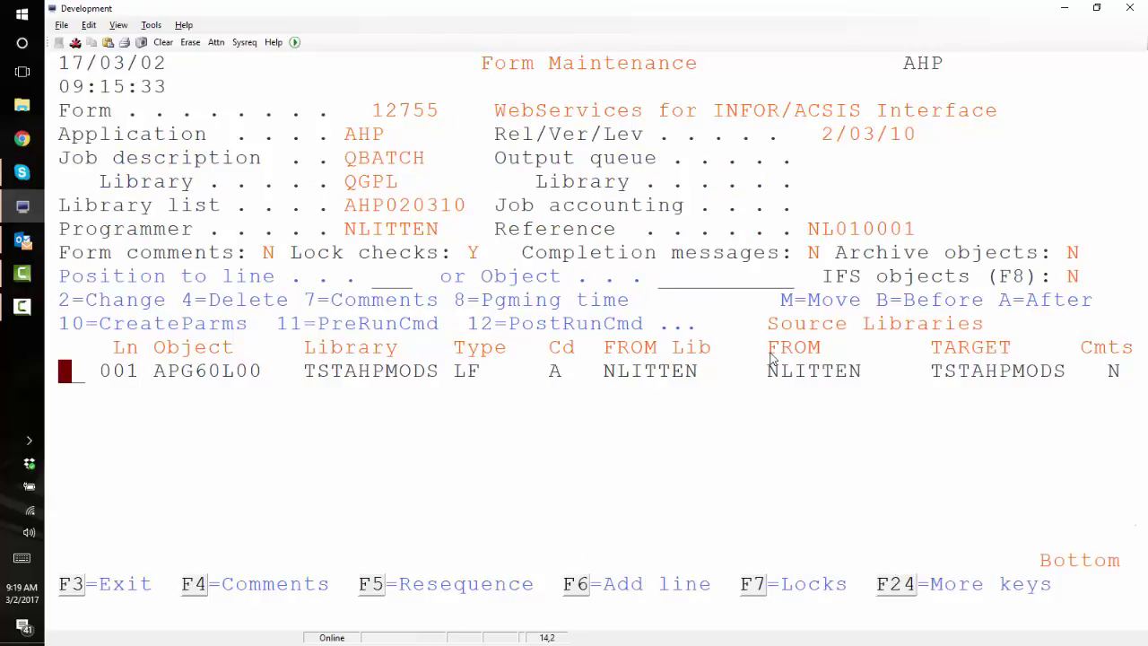
type("2")
key("Return")
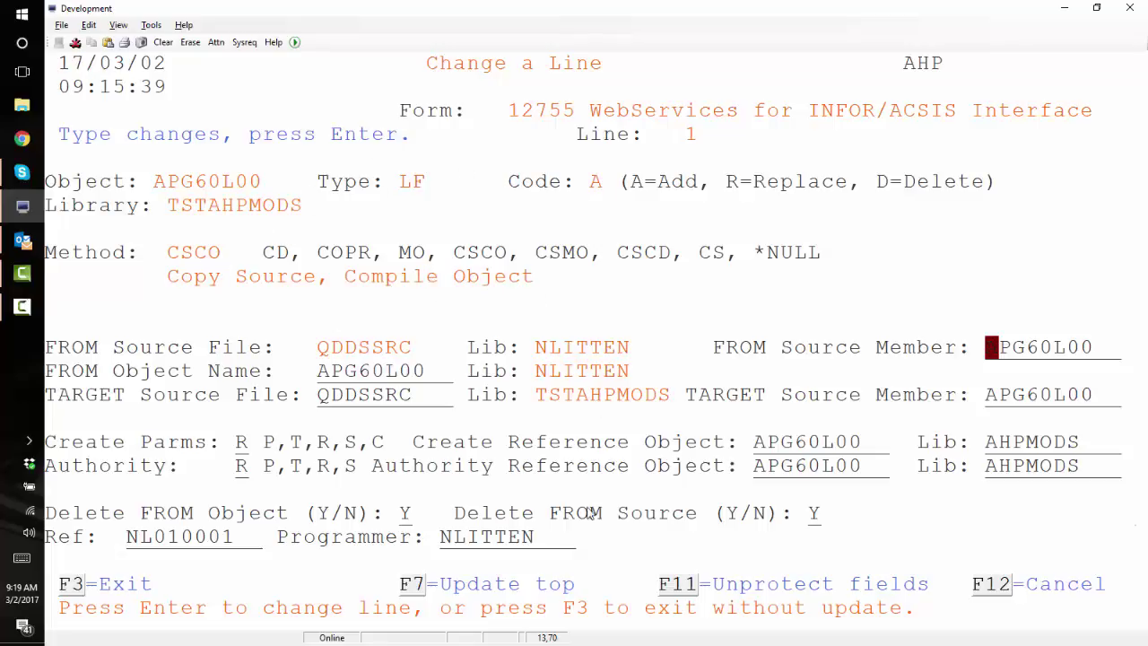
left_click_drag(358, 552, 617, 583)
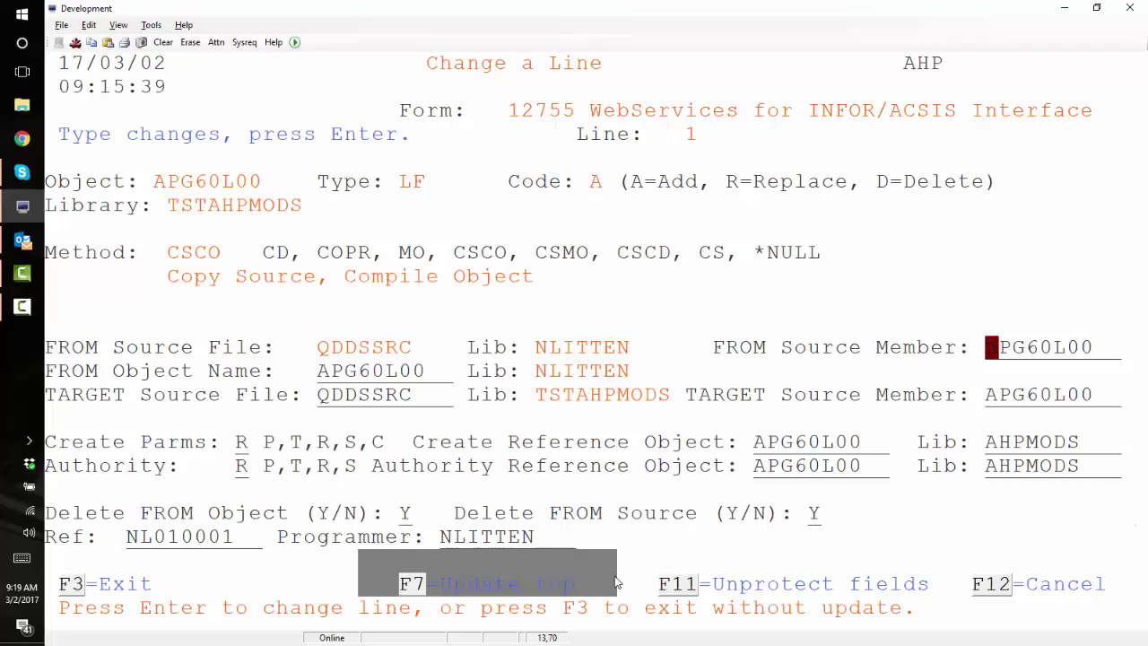
Change the code of the APG60L00 line on form 12755 to D and exit form maintenance with the default exit options.
left_click(637, 549)
key("Return")
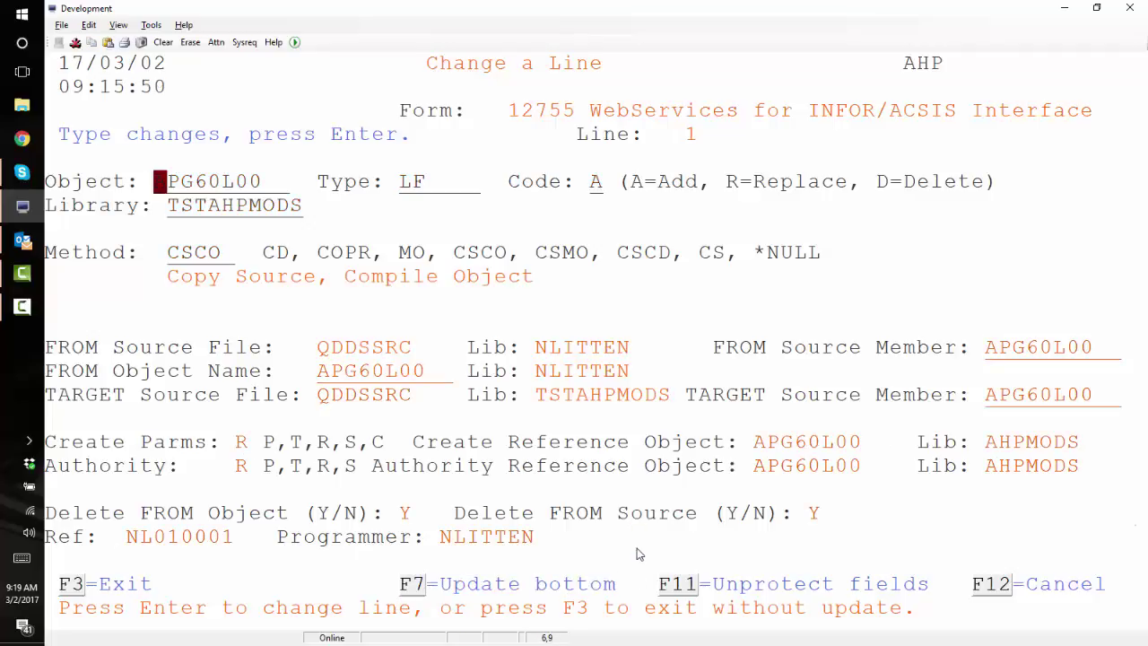
key("Tab")
key("Tab")
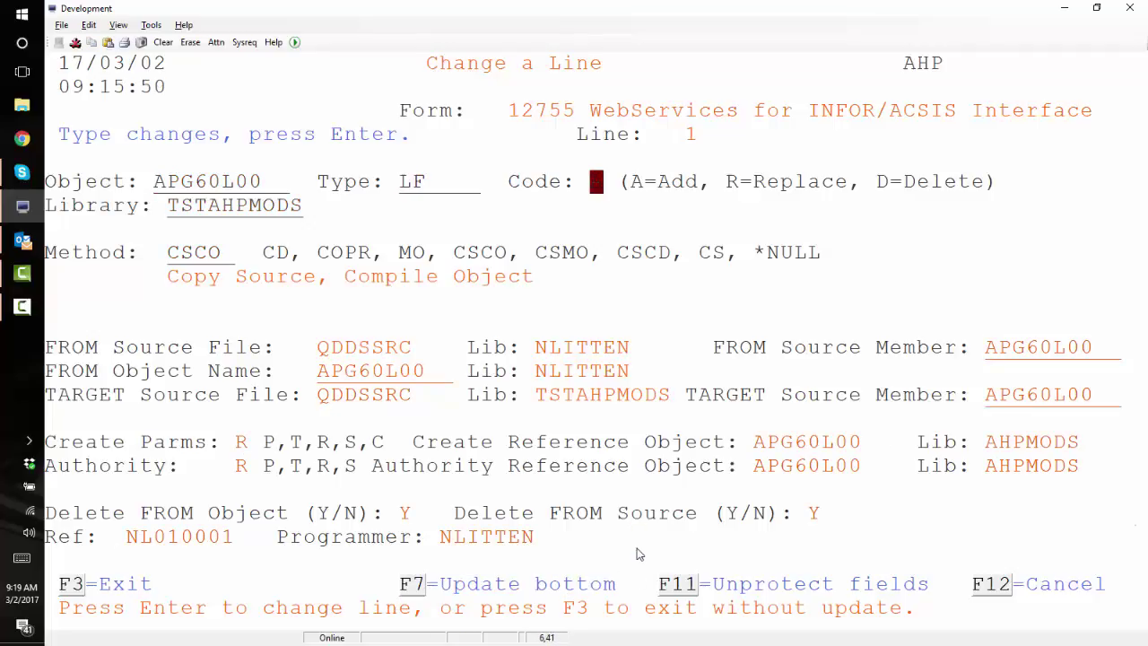
type("D")
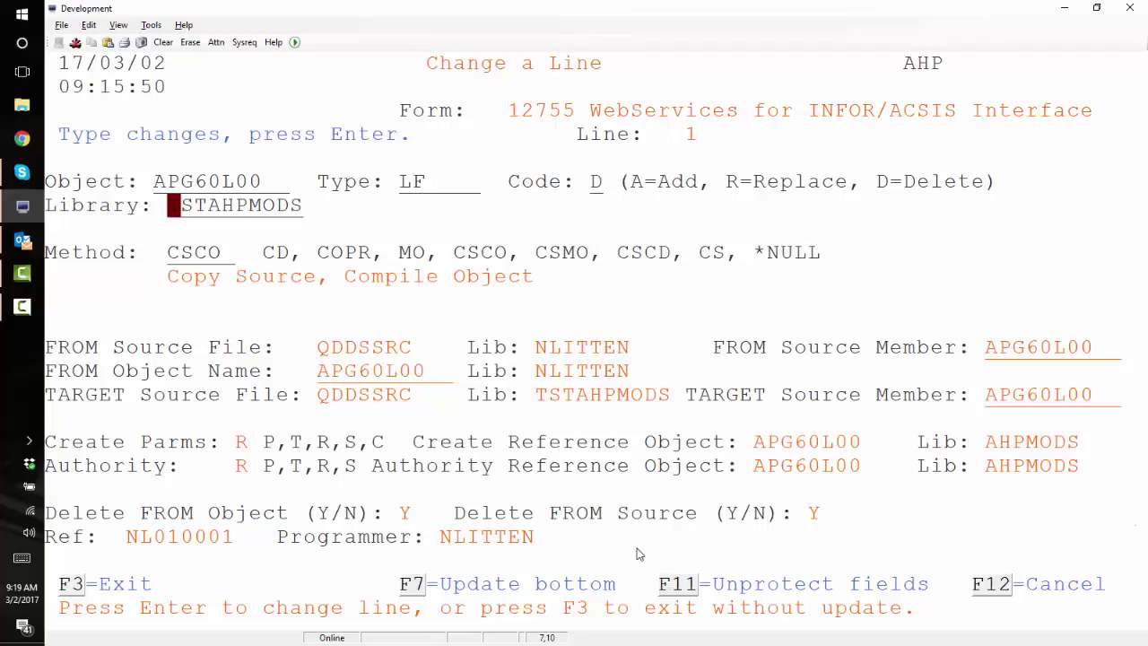
key("Return")
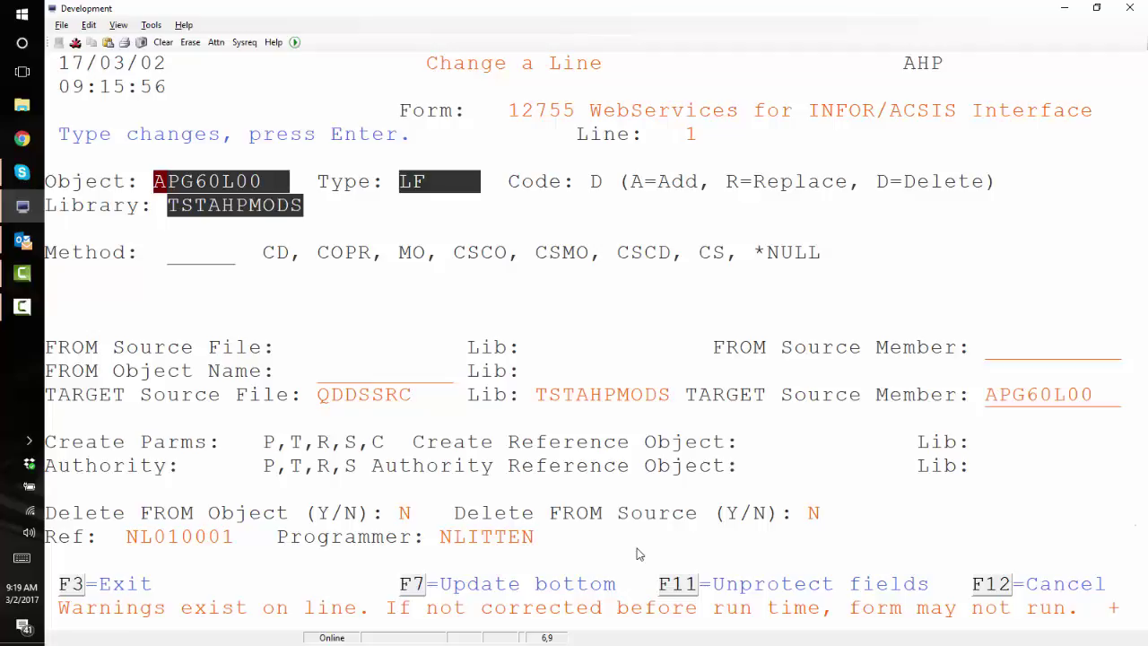
key("Return")
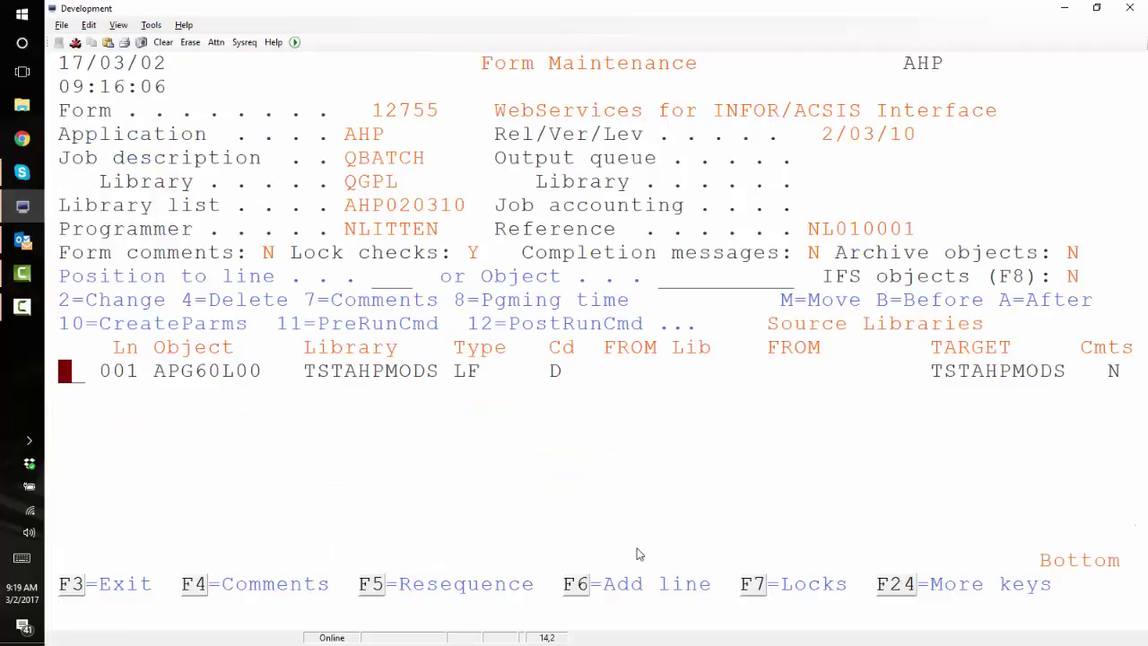
key("F3")
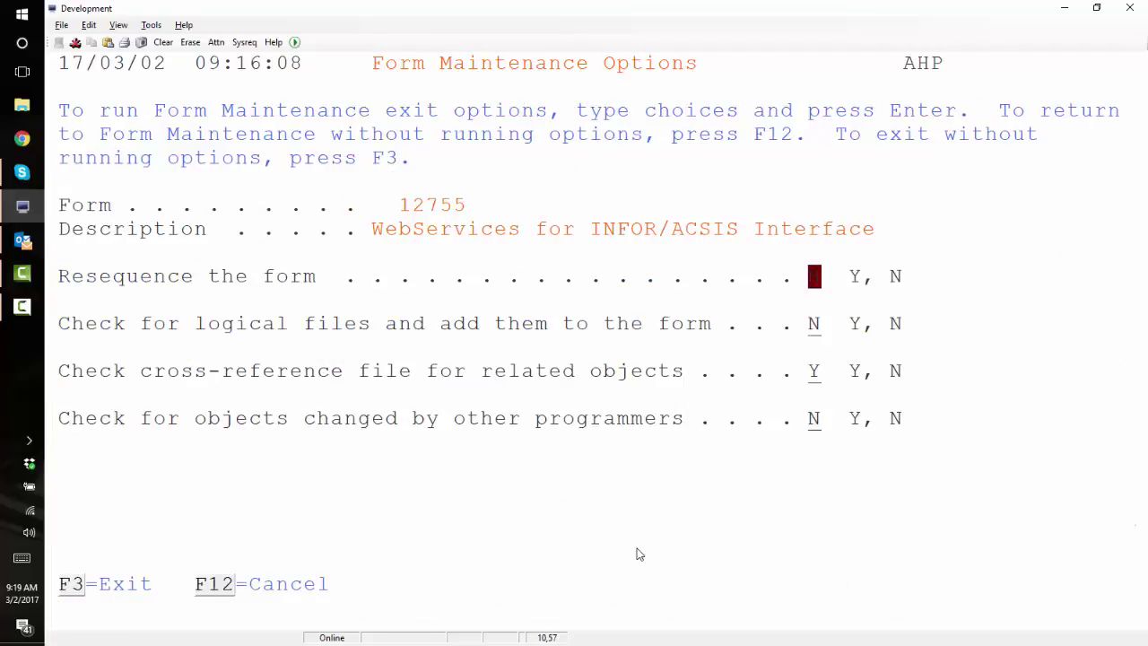
key("Return")
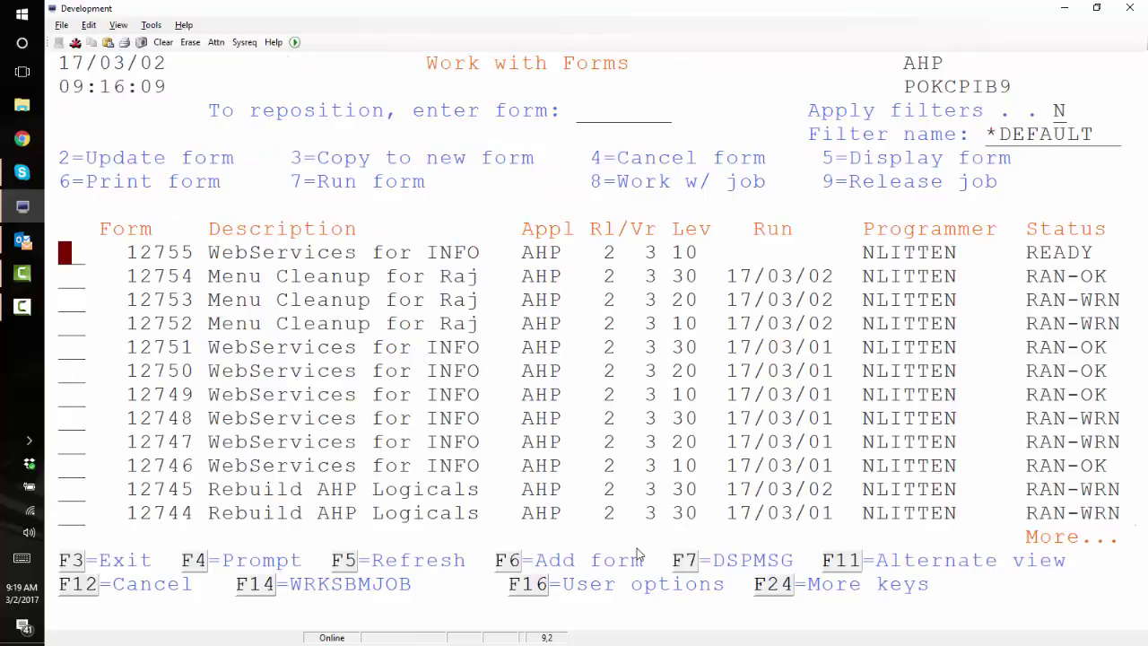
Display form 12755 with option 5 and check the code on its APG60L00 line.
type("5")
key("Return")
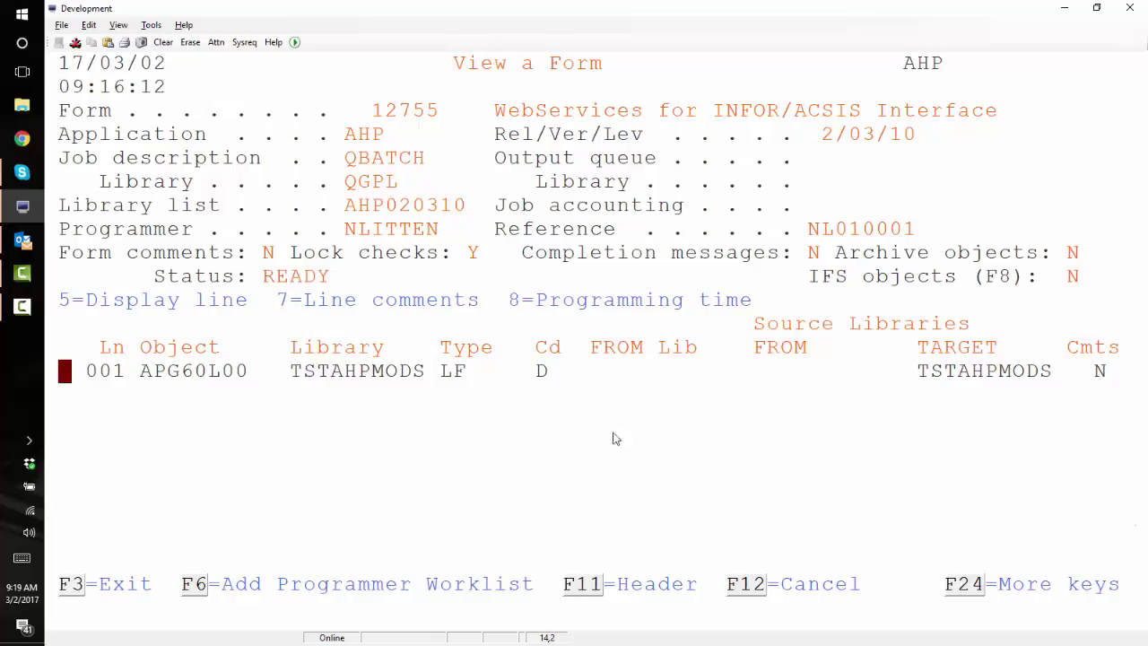
left_click_drag(507, 335, 574, 387)
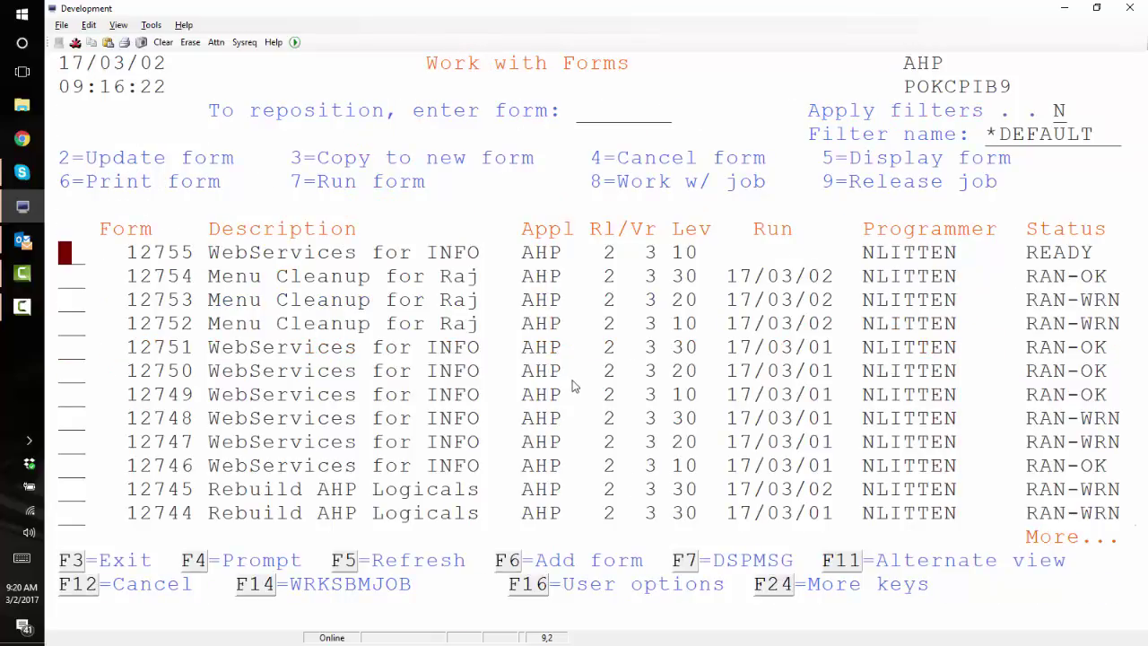
Run form 12755 with option 7, submitting it despite the warnings, and refresh the forms list.
type("7")
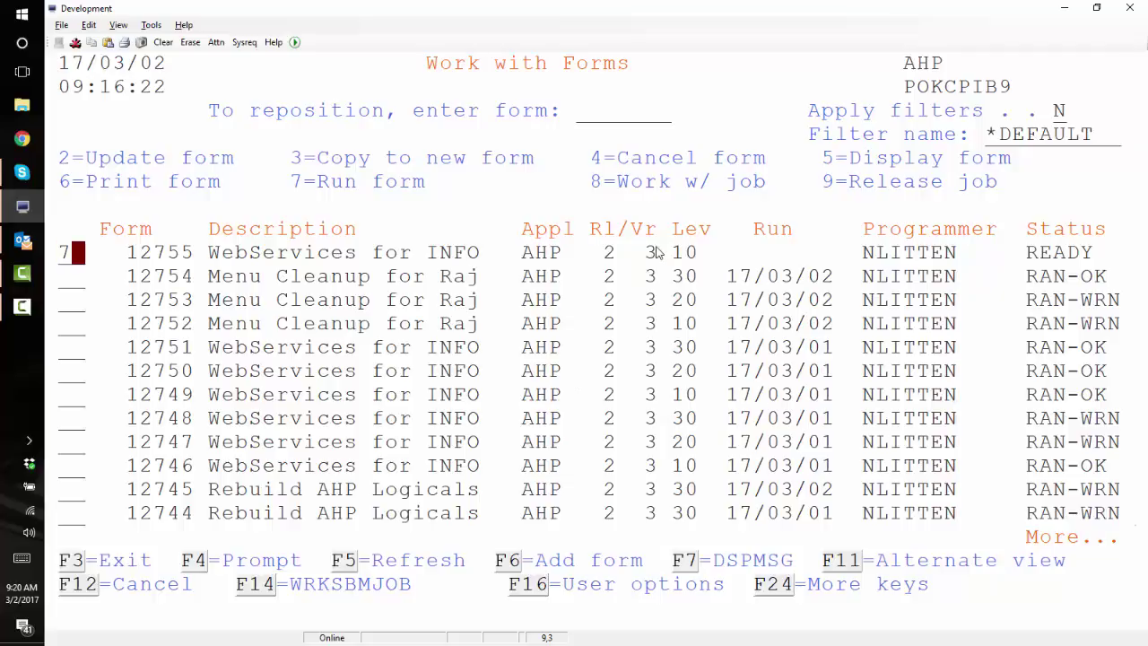
key("Return")
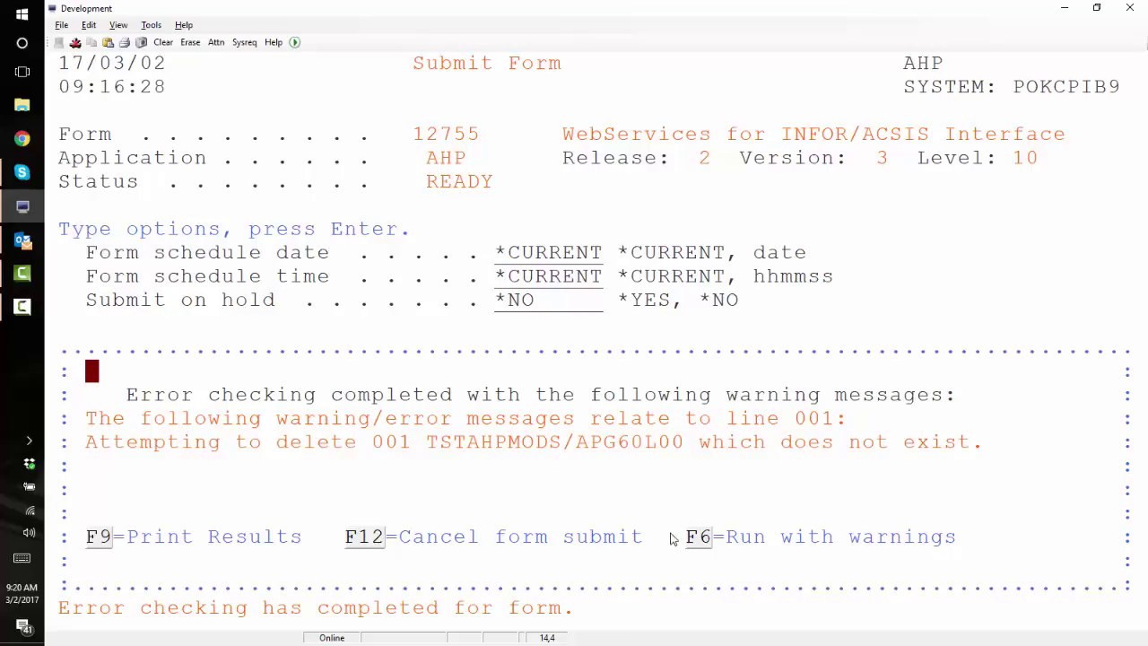
left_click_drag(660, 529, 984, 550)
key("F6")
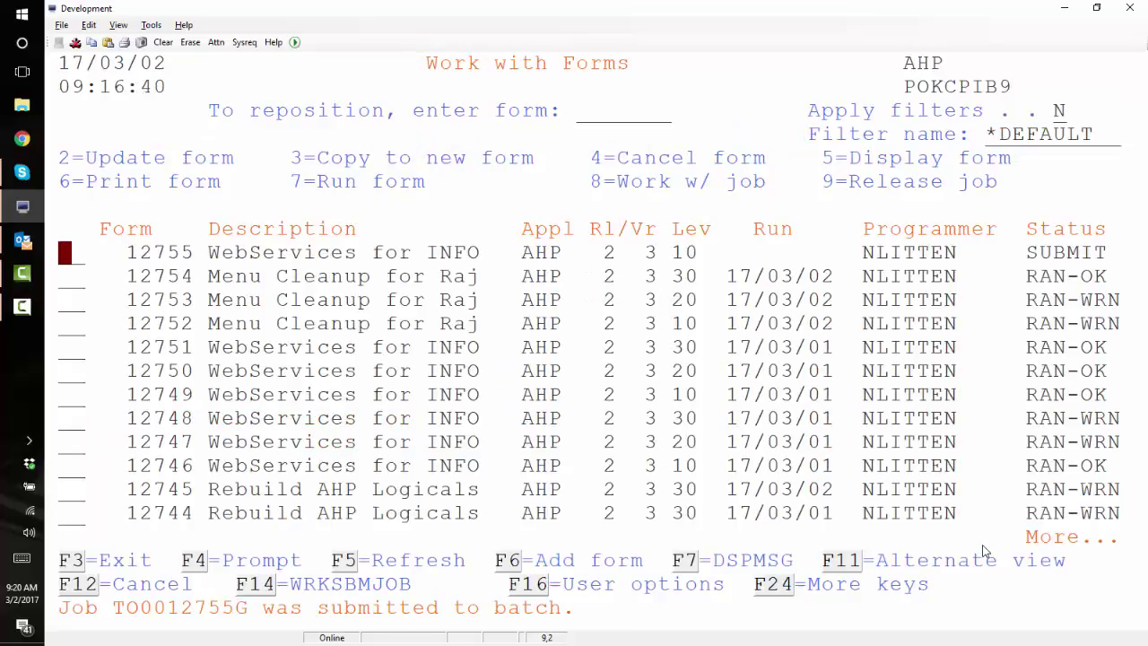
key("F5")
key("F5")
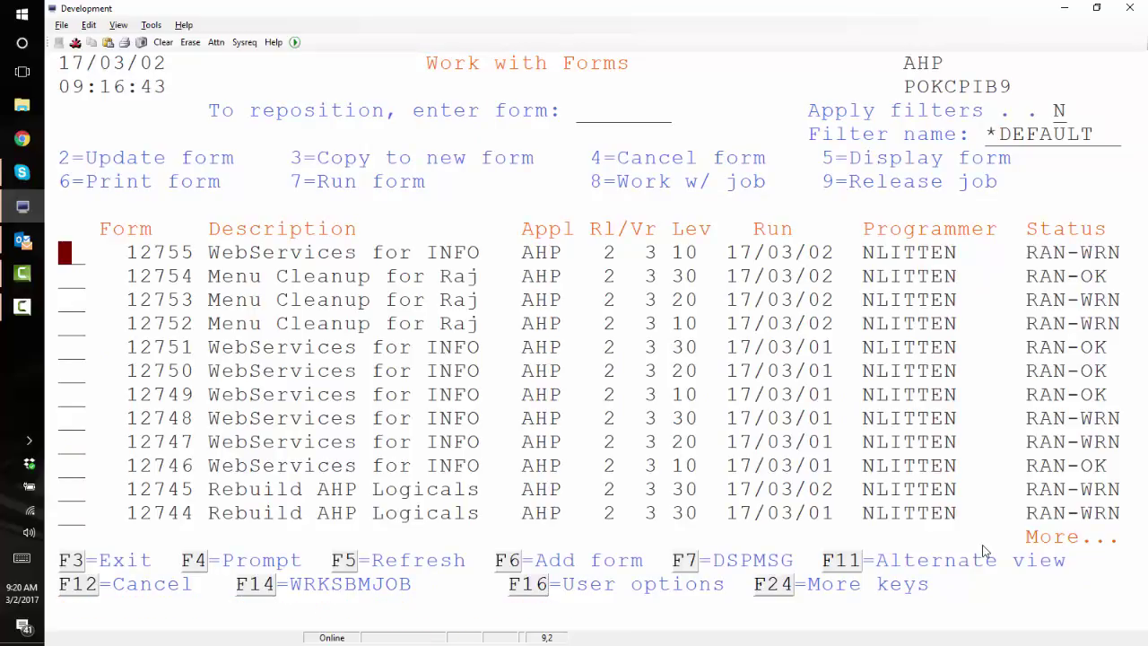
Copy form 12755 with option 3 to a new form for application AHP, release 2, version 3, level 20.
type("3")
key("Return")
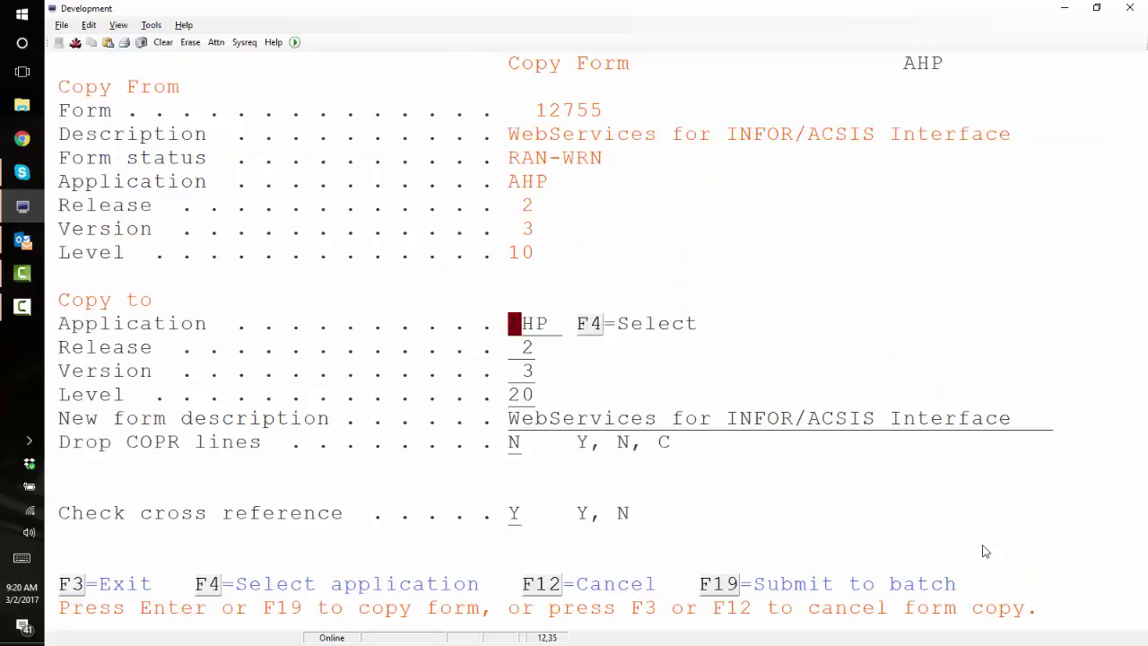
key("Tab")
key("Tab")
key("Tab")
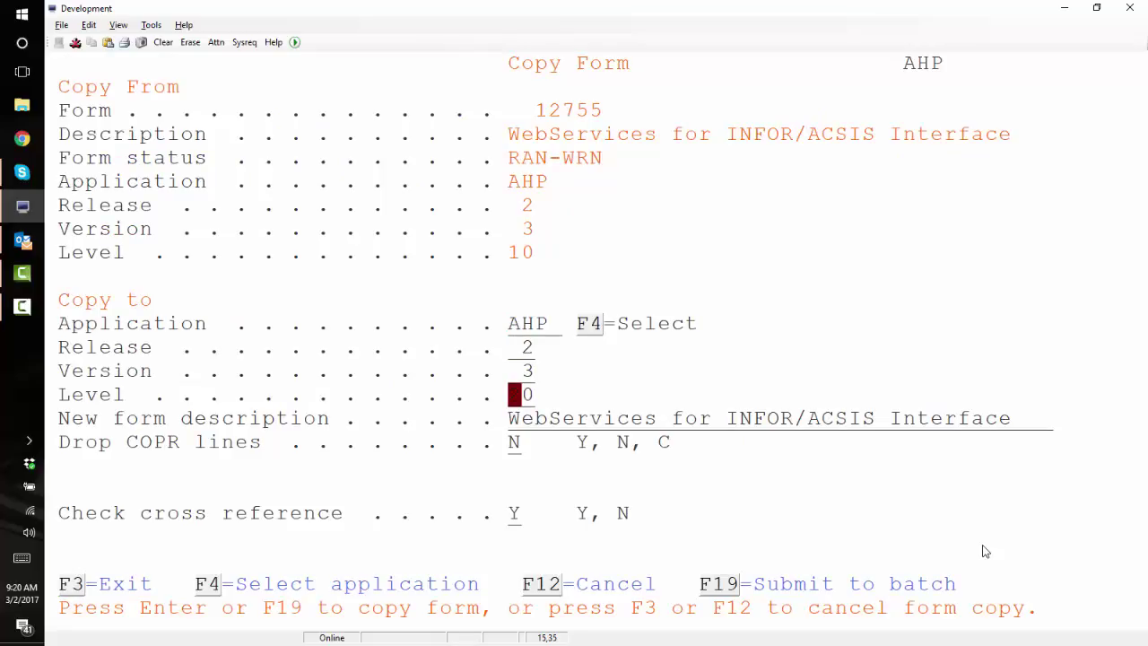
type("2")
key("Return")
Run the new level 20 form 12756 with option 7, submitting it despite the warnings.
type("7")
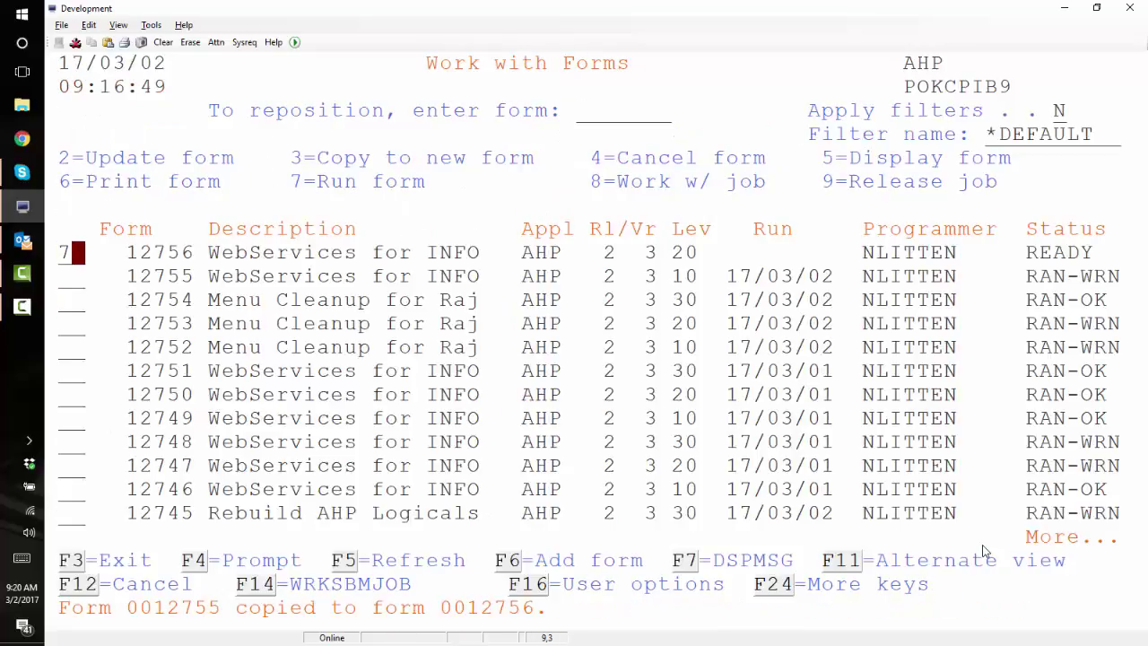
key("Return")
key("Return")
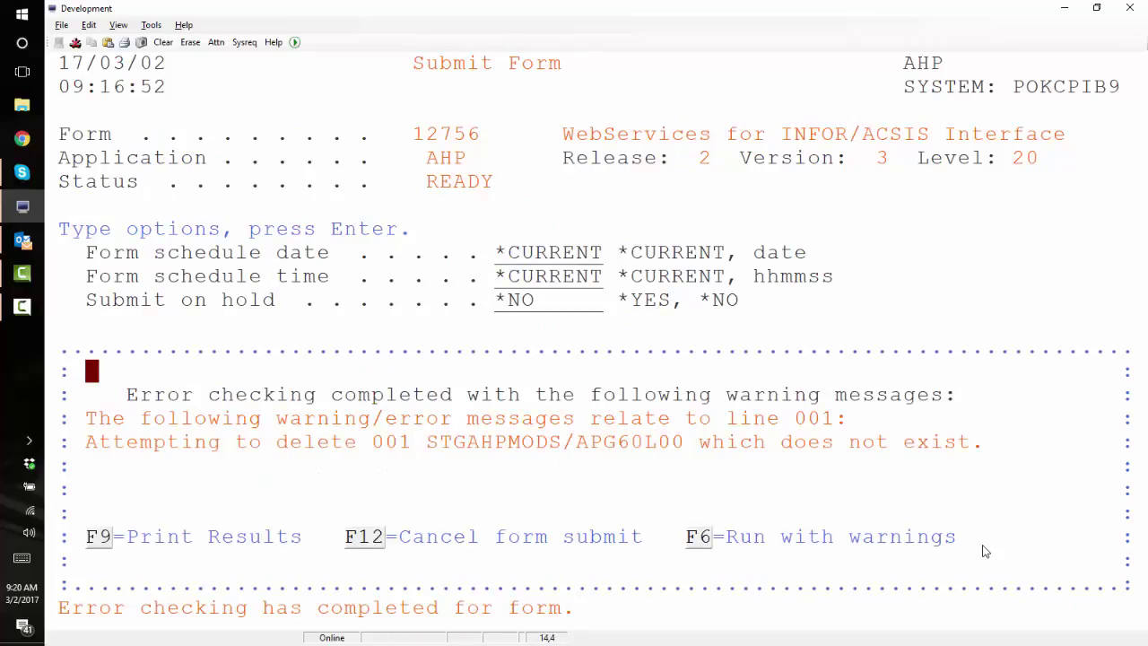
key("F6")
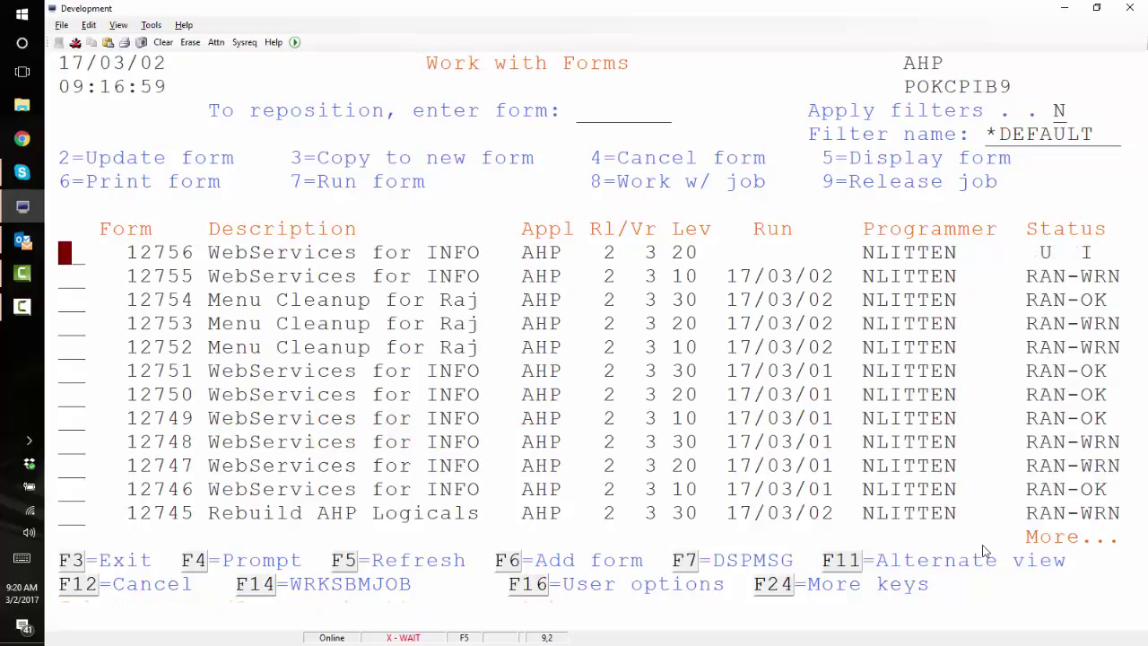
Copy form 12756 with option 3 to a new form for application AHP, release 2, version 3, level 30.
type("3")
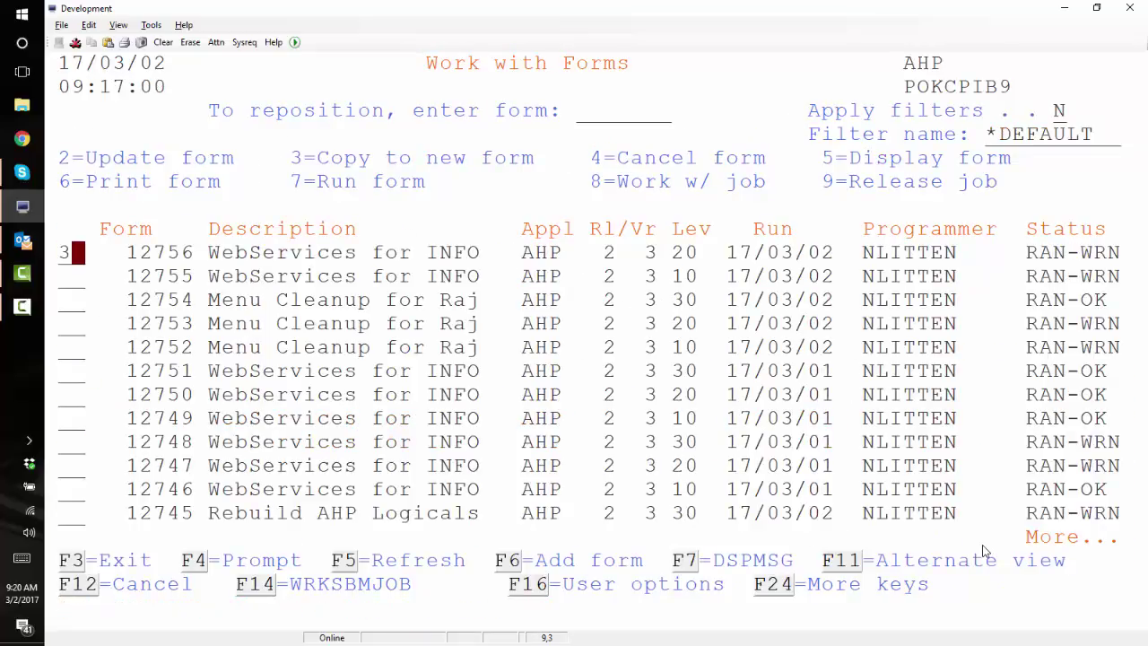
key("Return")
key("Tab")
key("Tab")
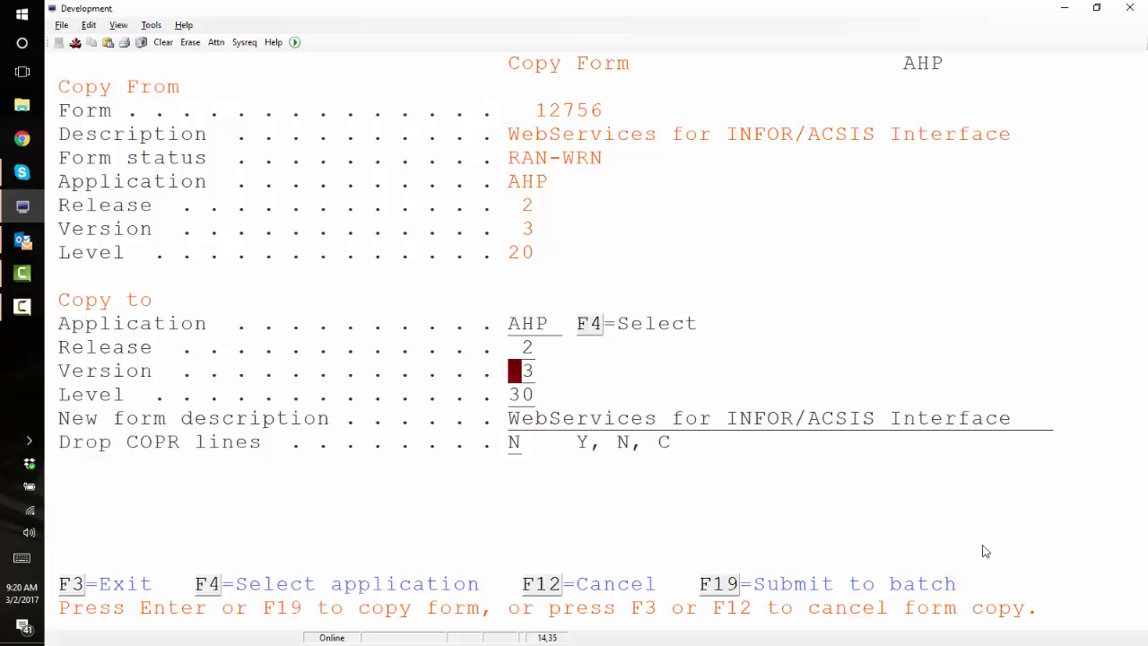
key("Tab")
type("3")
key("Return")
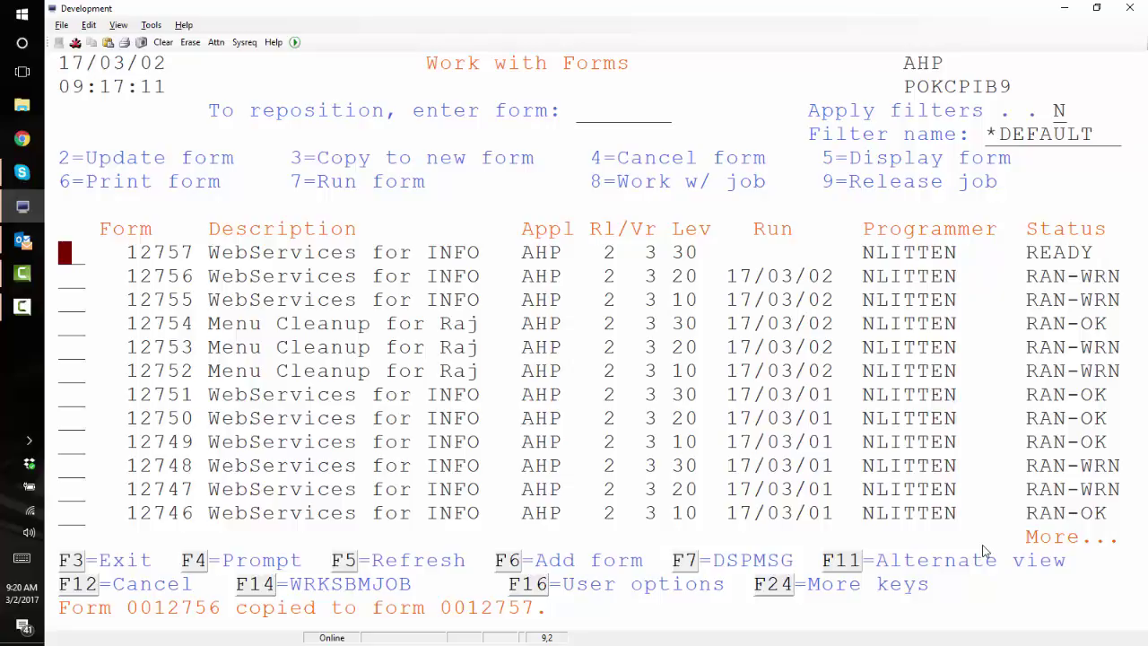
Run the level 30 form 12757 with option 7, removing system AHP400 from its distribution with option 4 before submitting.
type("7")
key("Return")
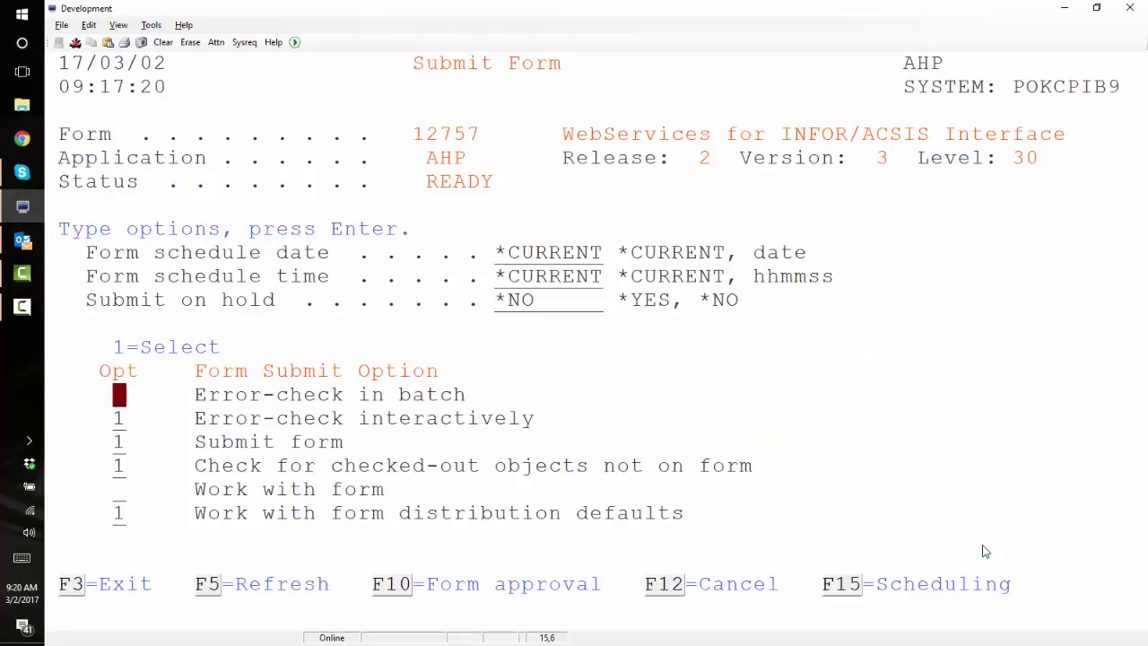
key("Return")
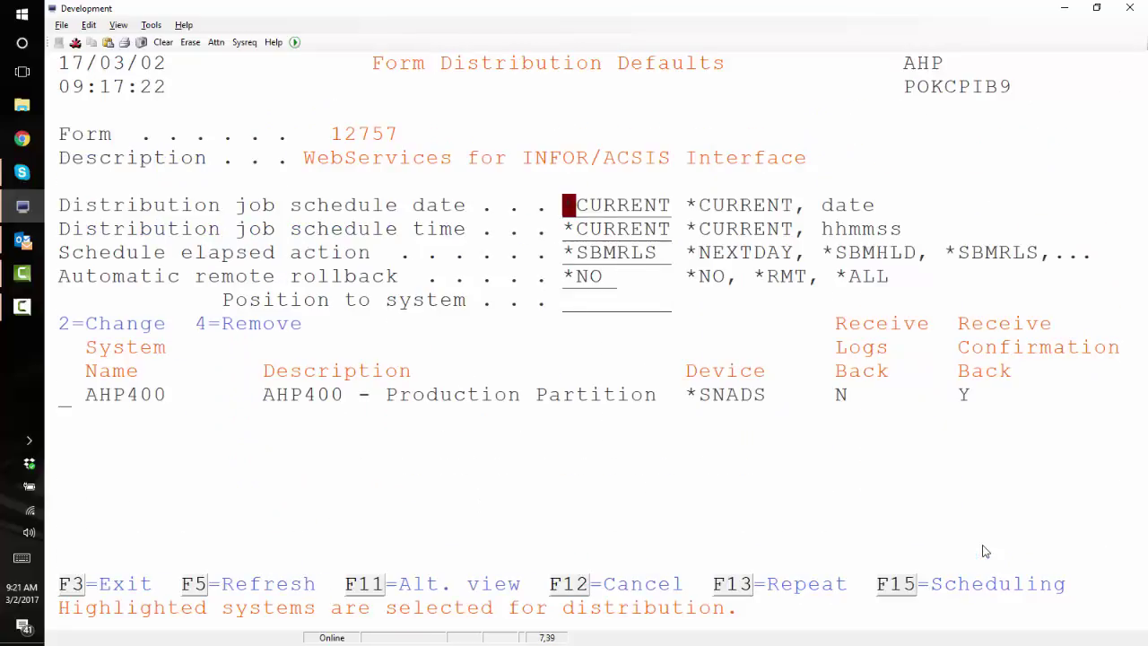
key("Tab")
key("Tab")
key("Tab")
key("Tab")
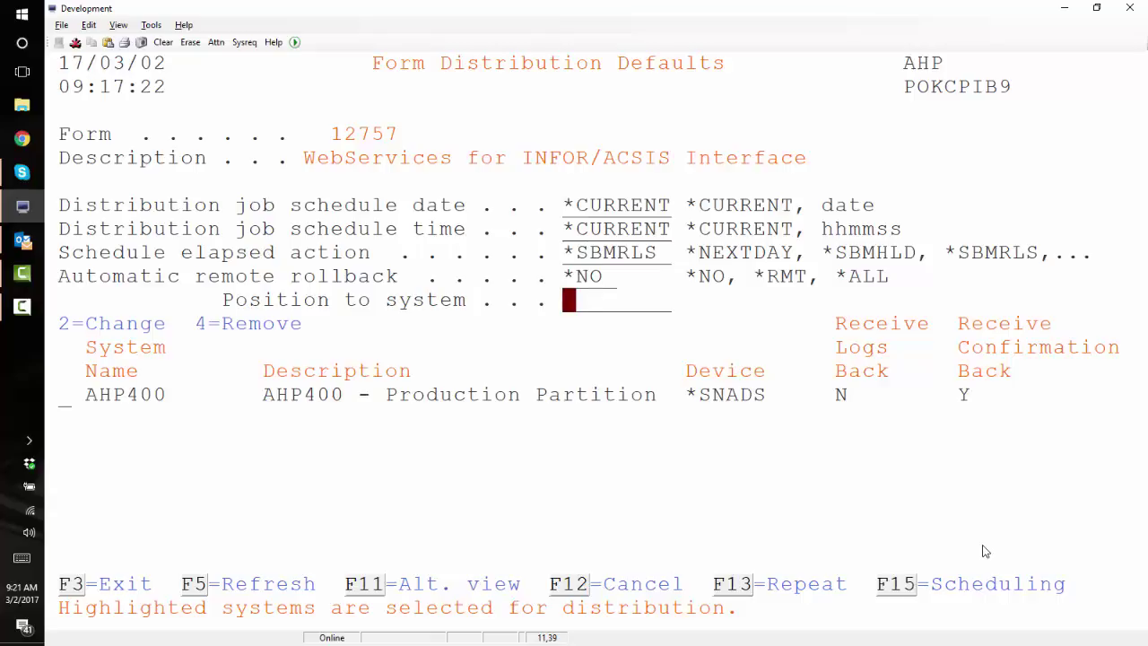
key("Down")
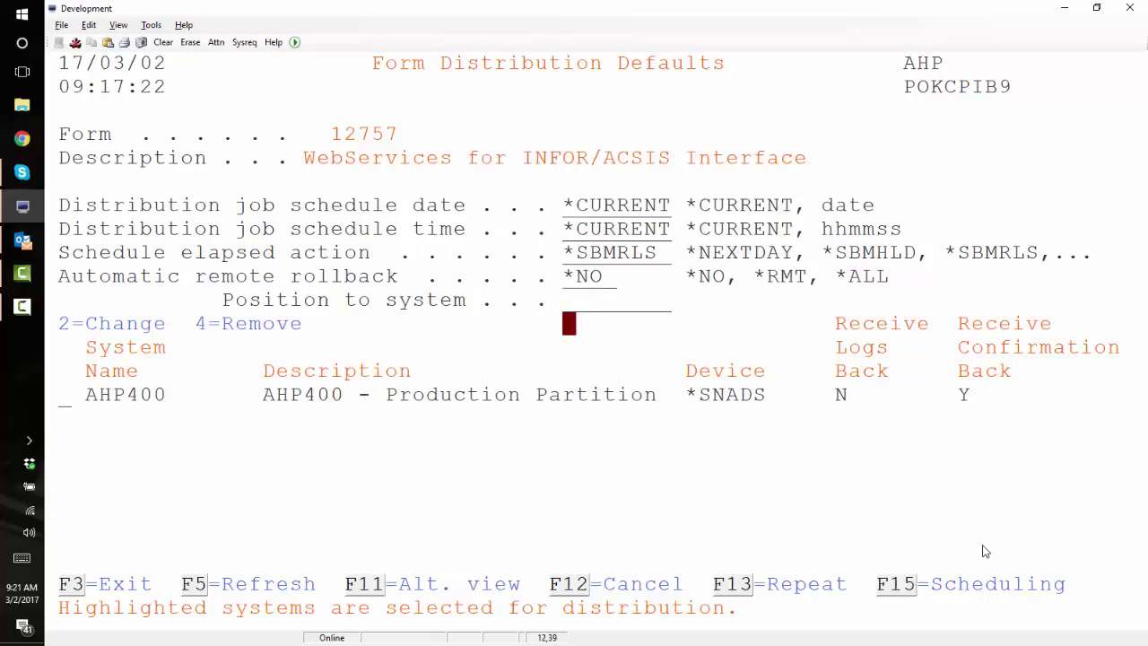
key("Tab")
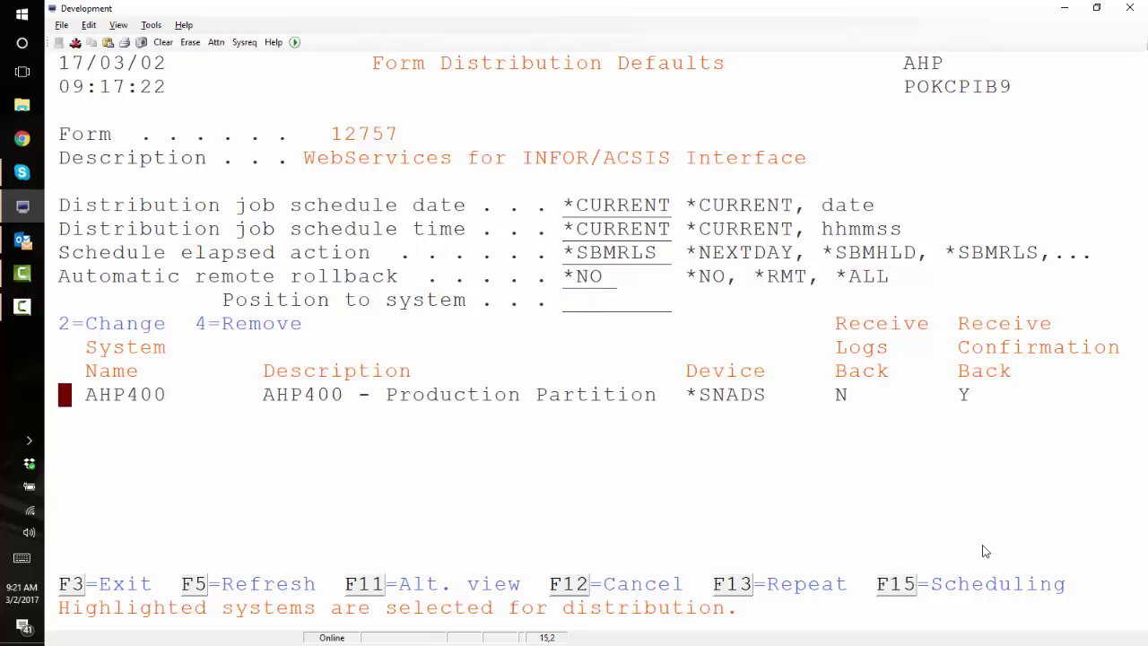
type("4")
key("Return")
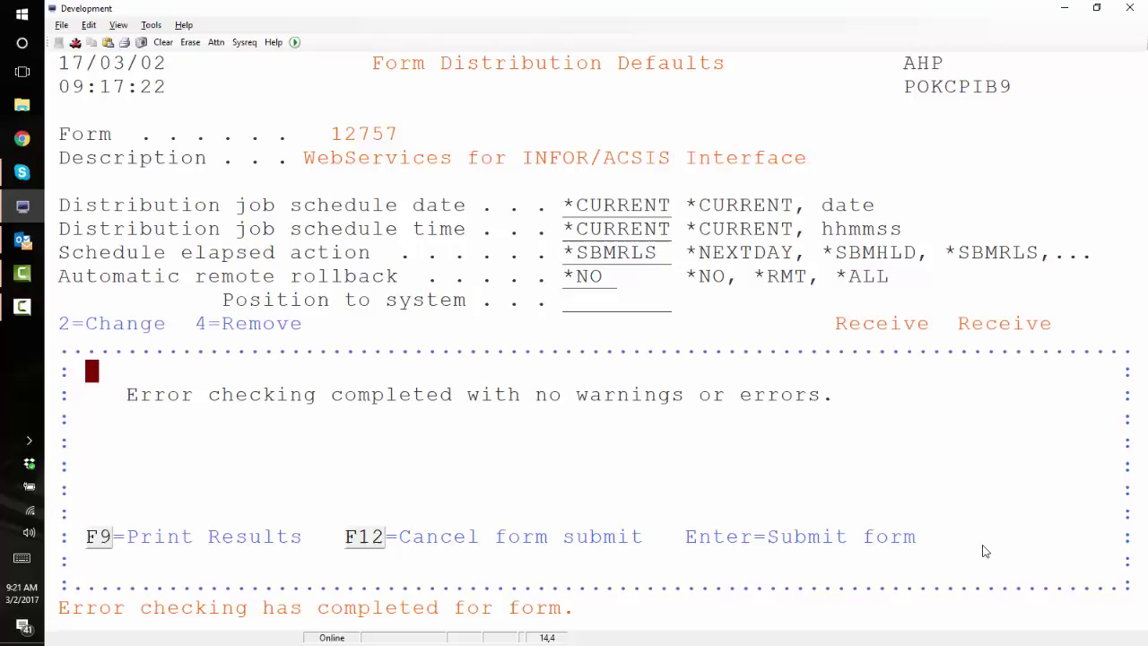
key("Return")
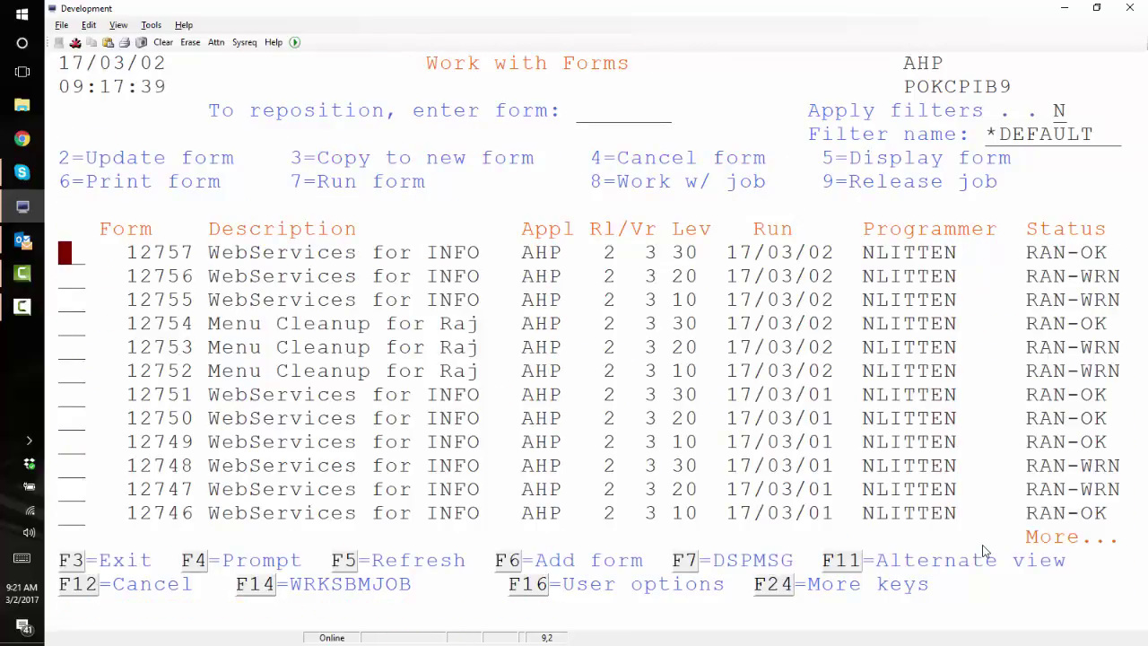
Exit Work with Forms to the main menu and open the Programmer Worklist Manager using option 12.
key("F3")
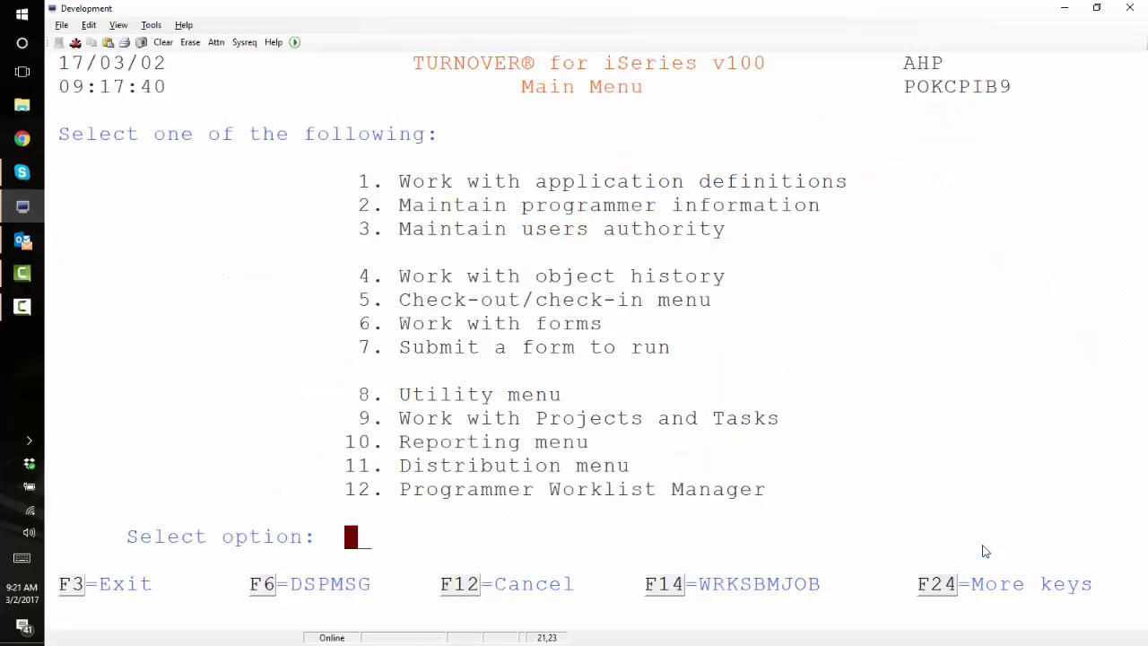
type("12")
key("Return")
Find worklist NL010001, Webservices for SYS21/ACSIS, and open it with option 1.
key("Down")
key("Down")
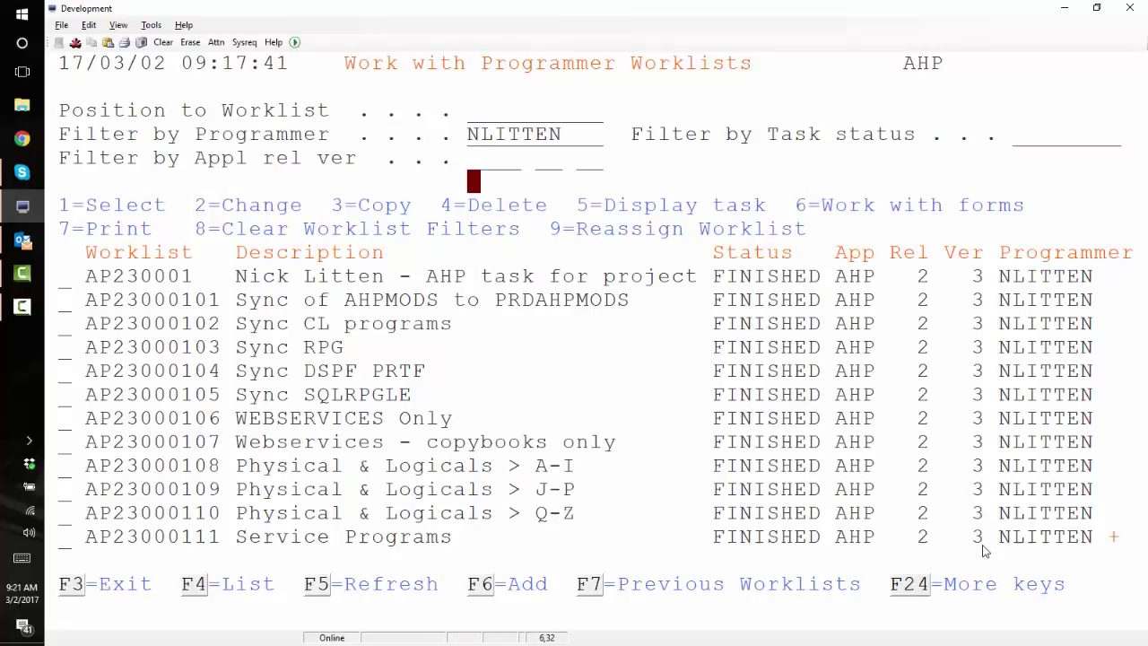
key("Up")
key("Up")
key("Right")
key("Page_Down")
key("Tab")
key("Tab")
key("Tab")
key("Tab")
key("Tab")
key("Tab")
key("Tab")
key("Tab")
key("Tab")
key("Tab")
key("Tab")
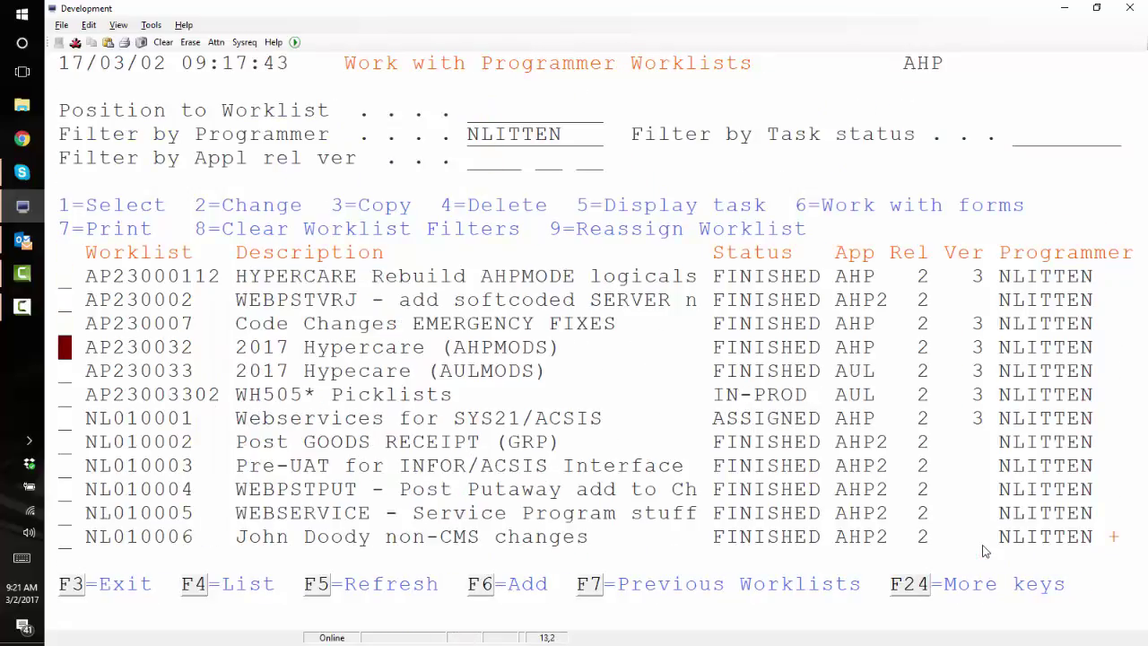
type("1")
key("Return")
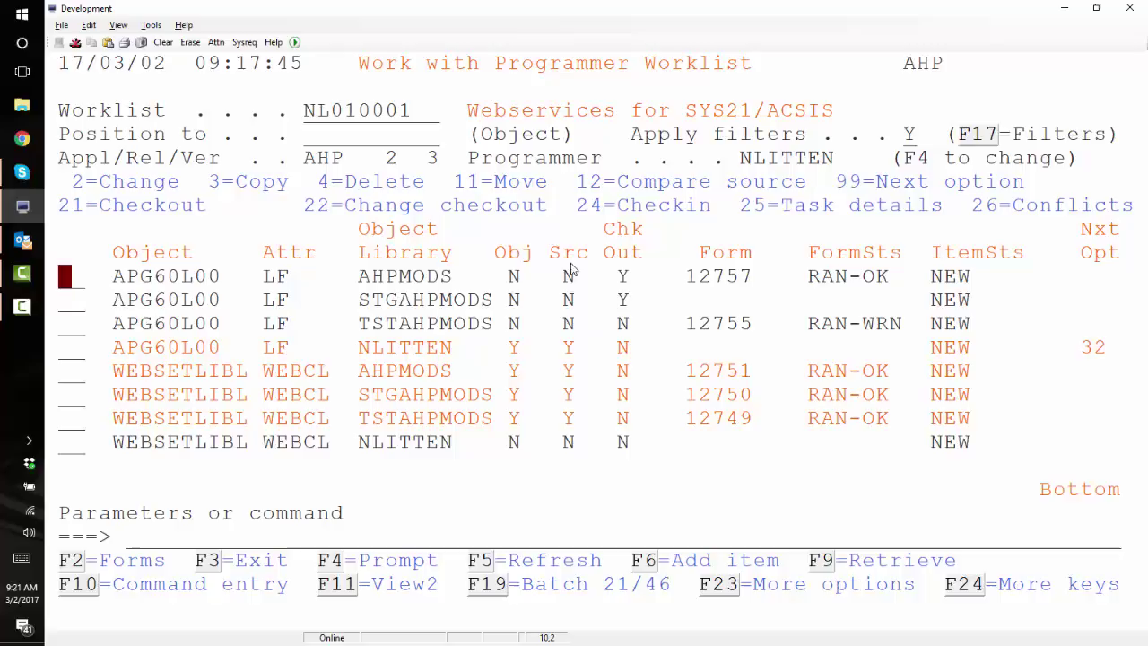
Check the object and source flags of the APG60L00 entries across the production, staging, test and personal libraries.
left_click_drag(496, 242, 579, 325)
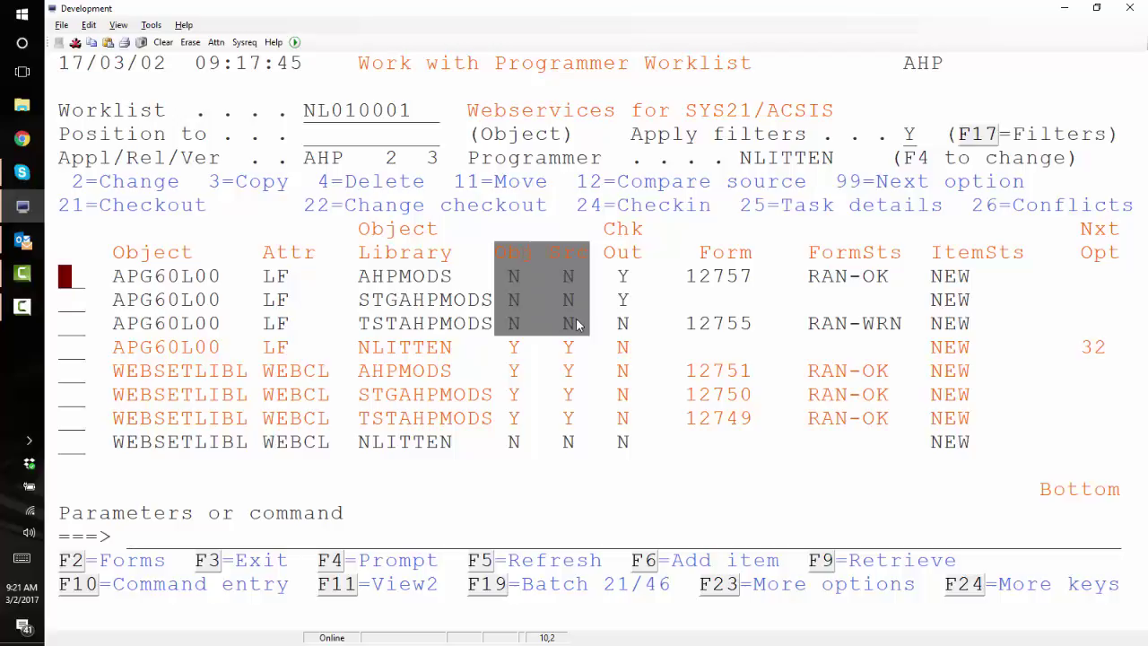
left_click(569, 347)
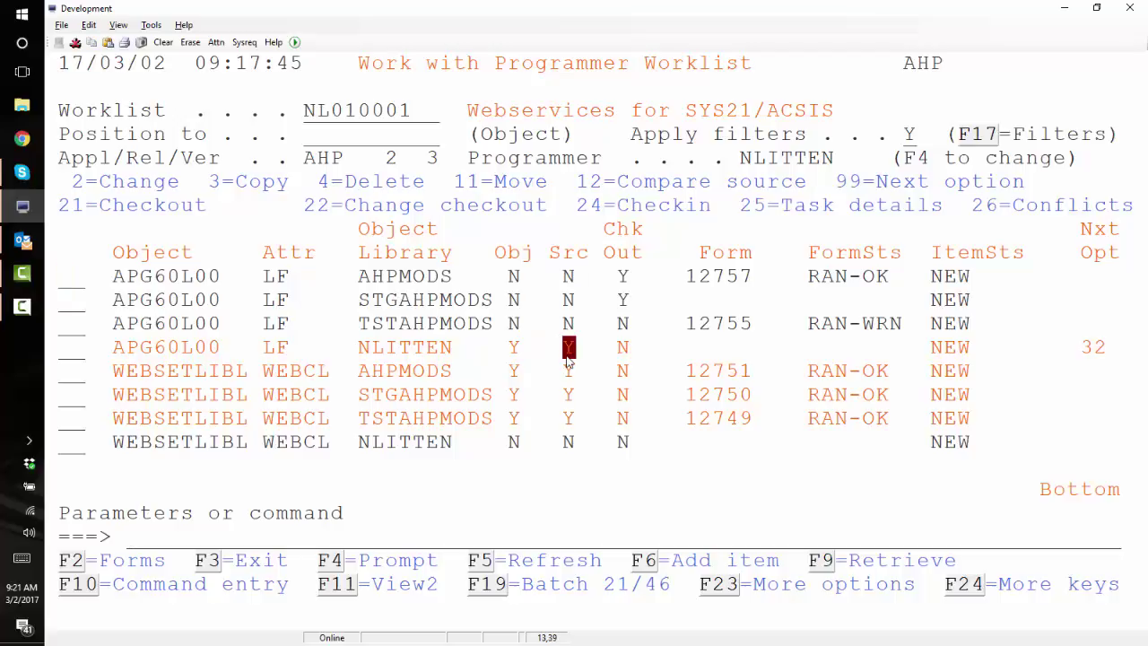
left_click_drag(500, 359, 587, 357)
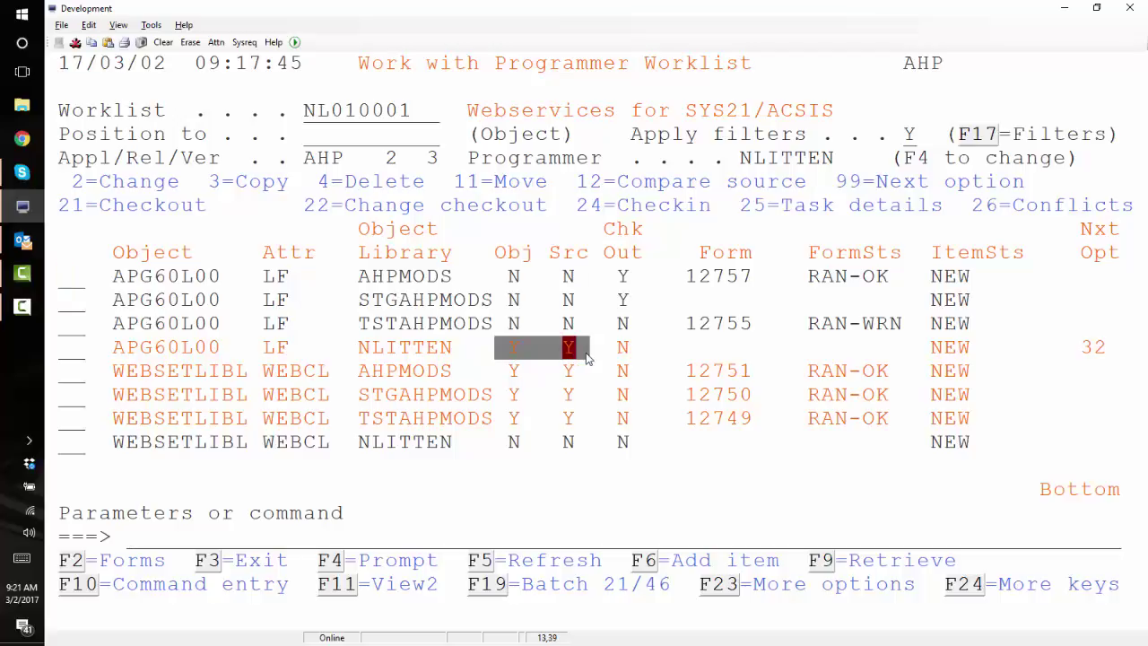
left_click(522, 523)
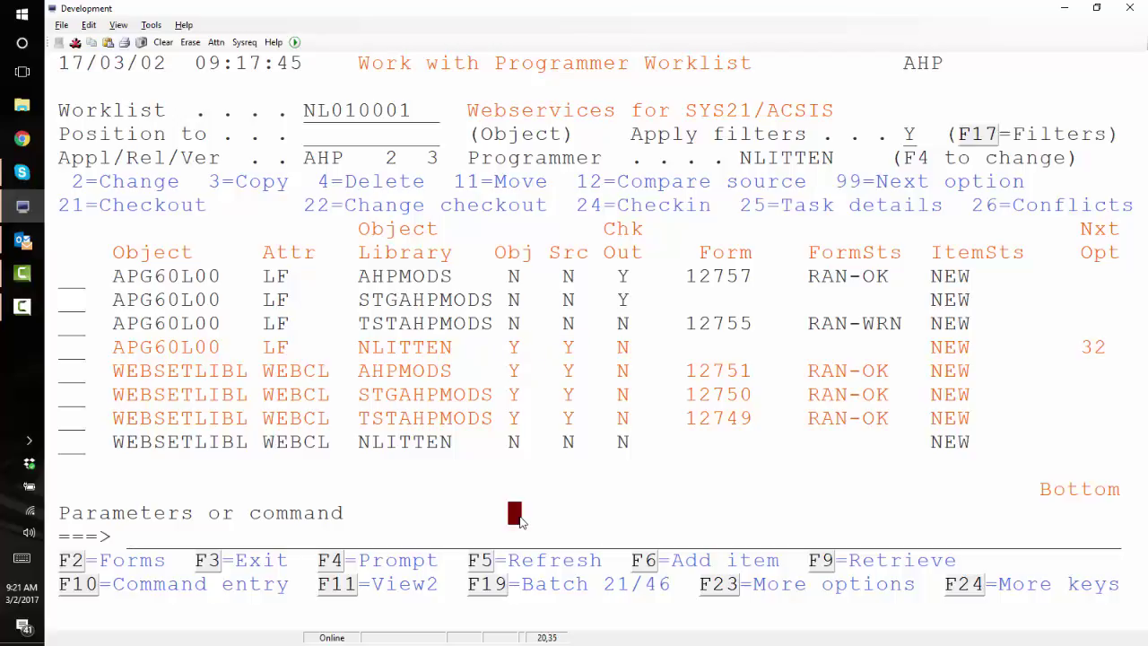